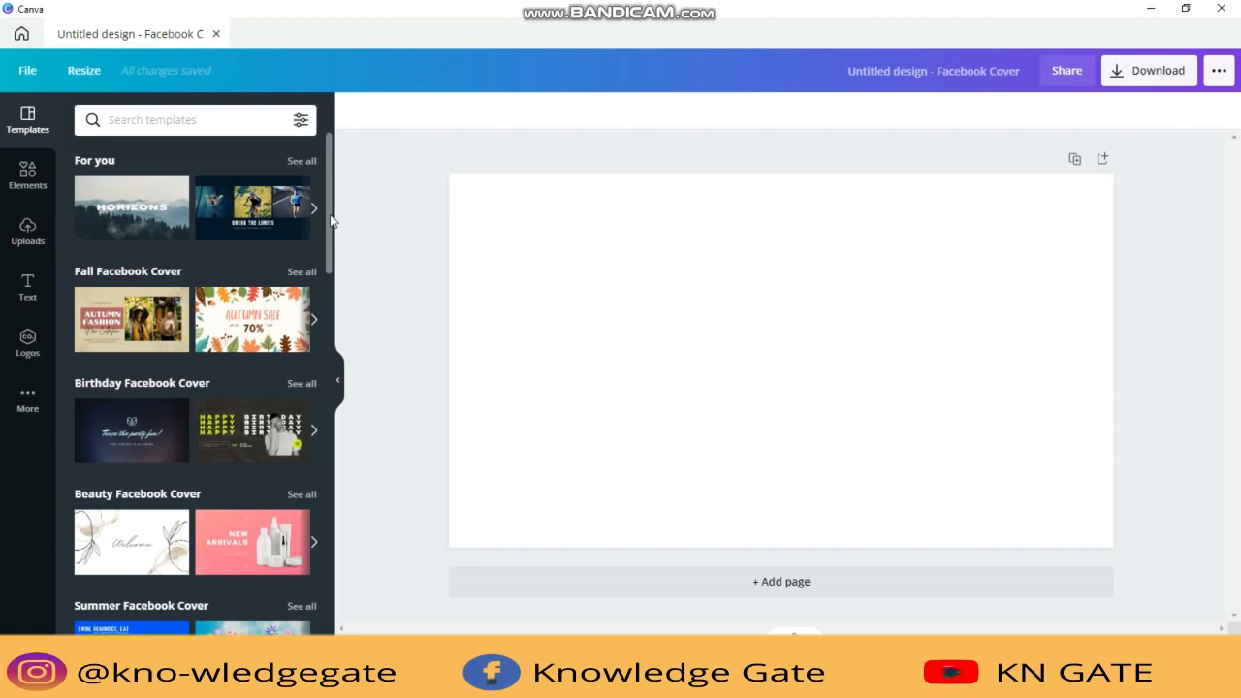
Apply the green Lov3land livestream Facebook cover template and delete the photo of the woman with the microphone
scroll(324, 316, down, 4)
scroll(324, 315, down, 6)
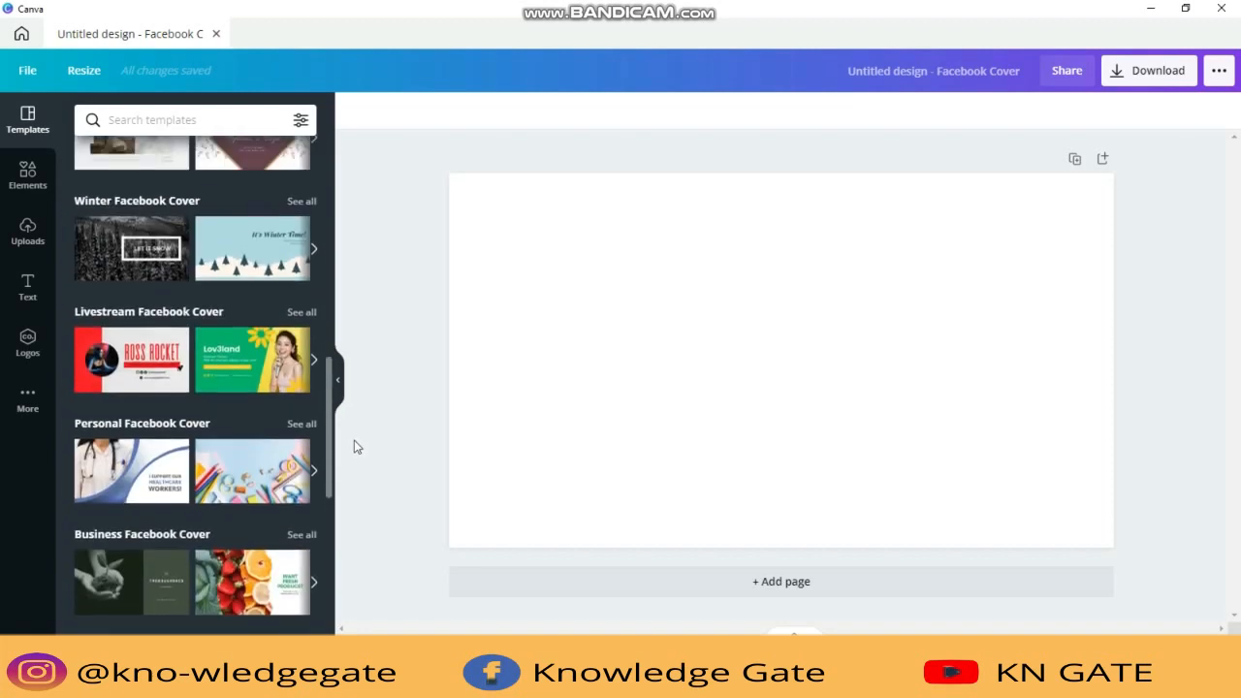
click(260, 248)
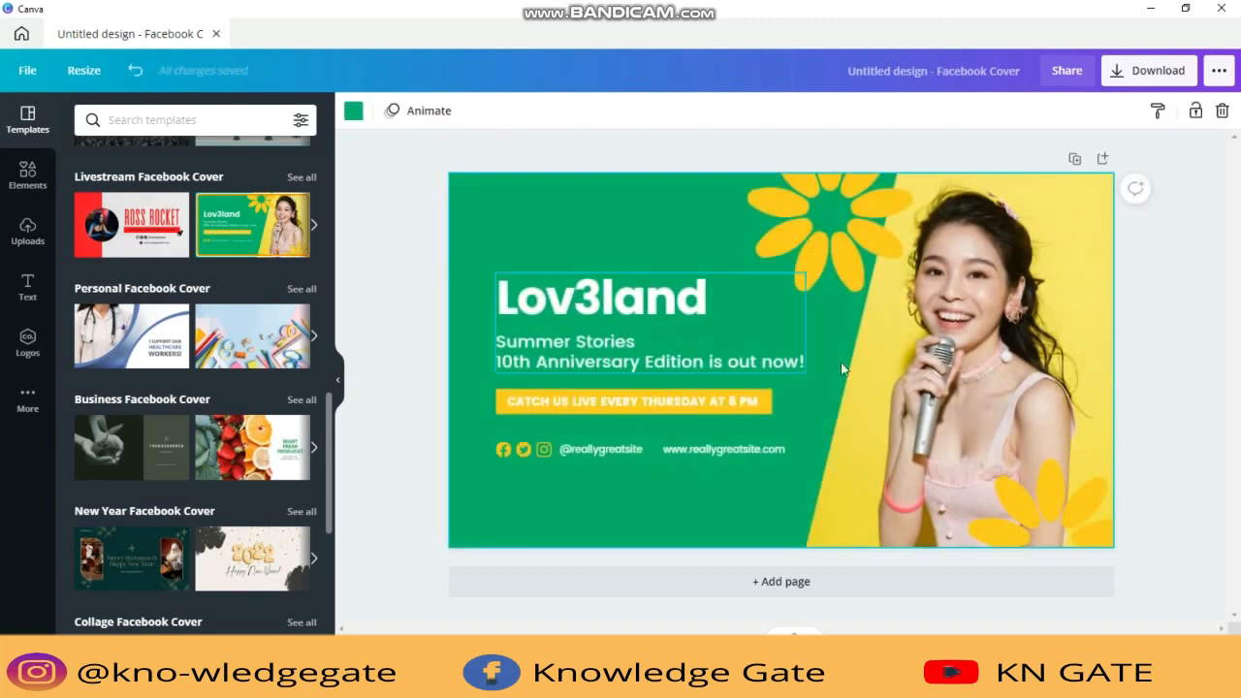
click(923, 395)
key(Delete)
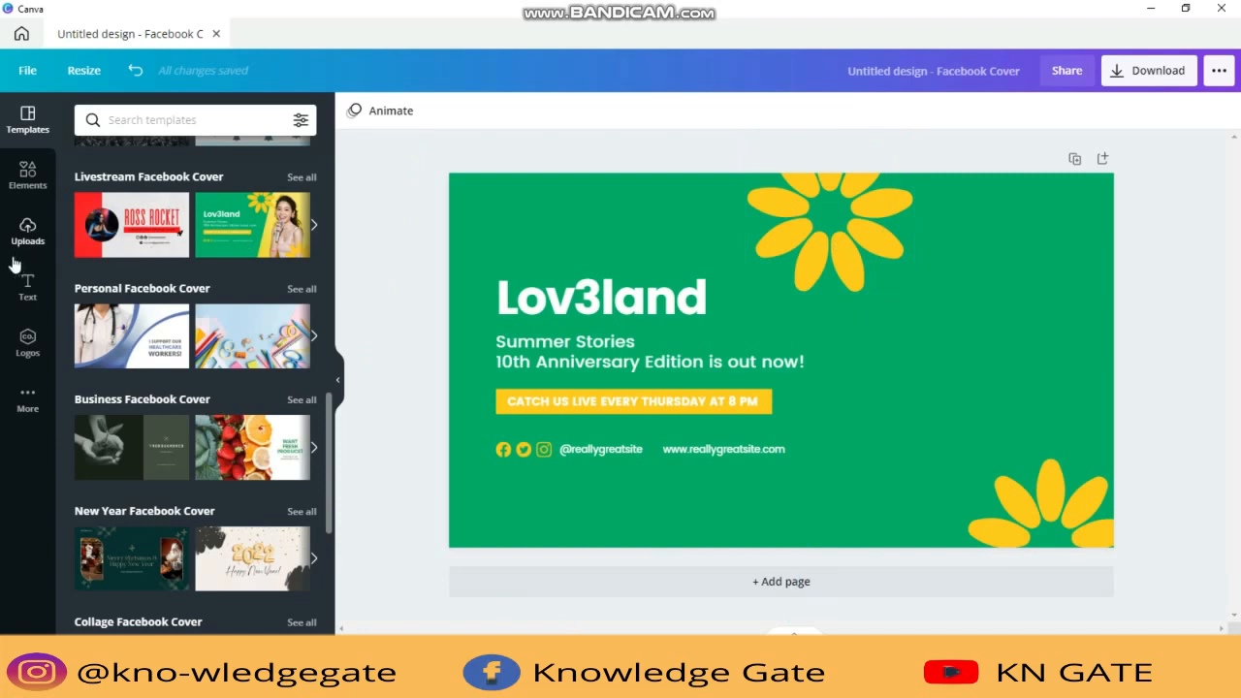
Upload the image "clothers 2" from the Pictures folder
click(29, 233)
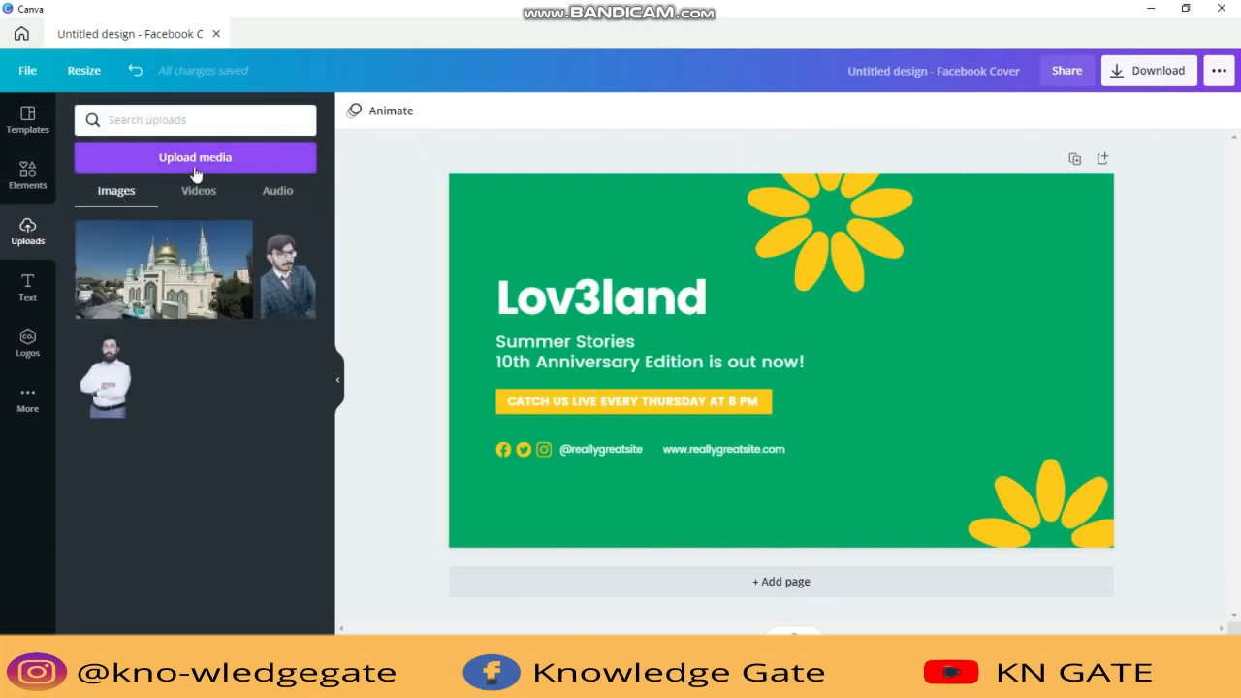
click(194, 173)
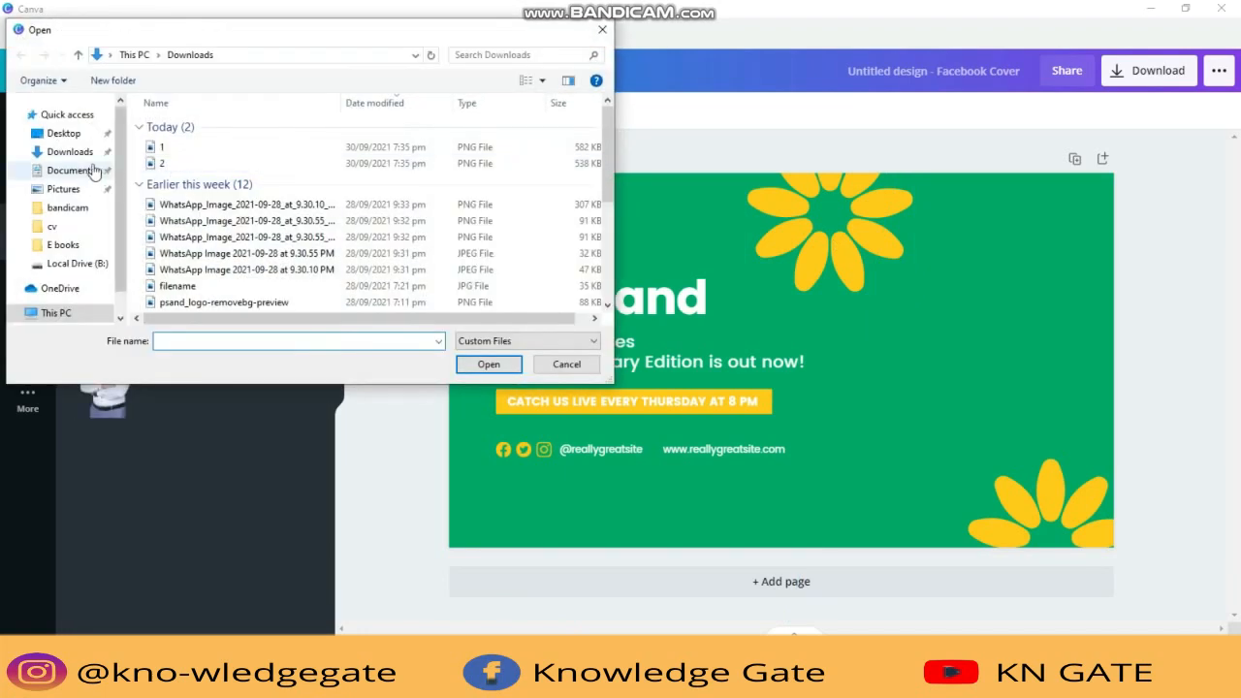
click(75, 191)
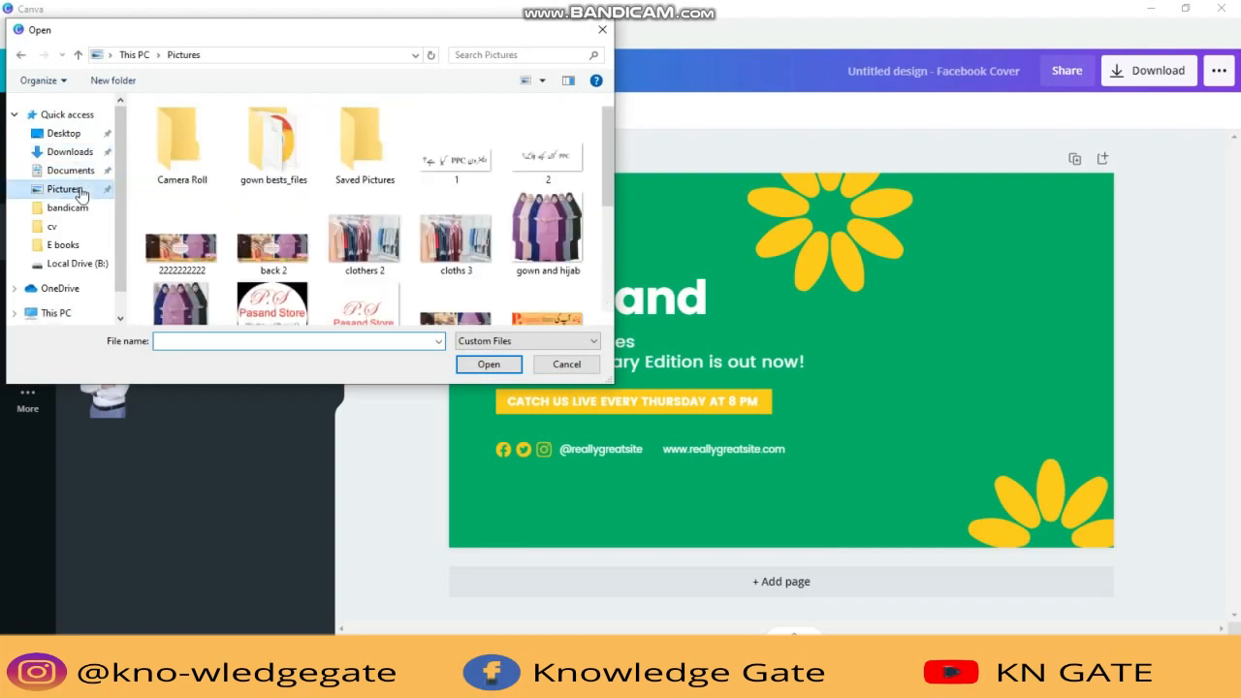
click(365, 242)
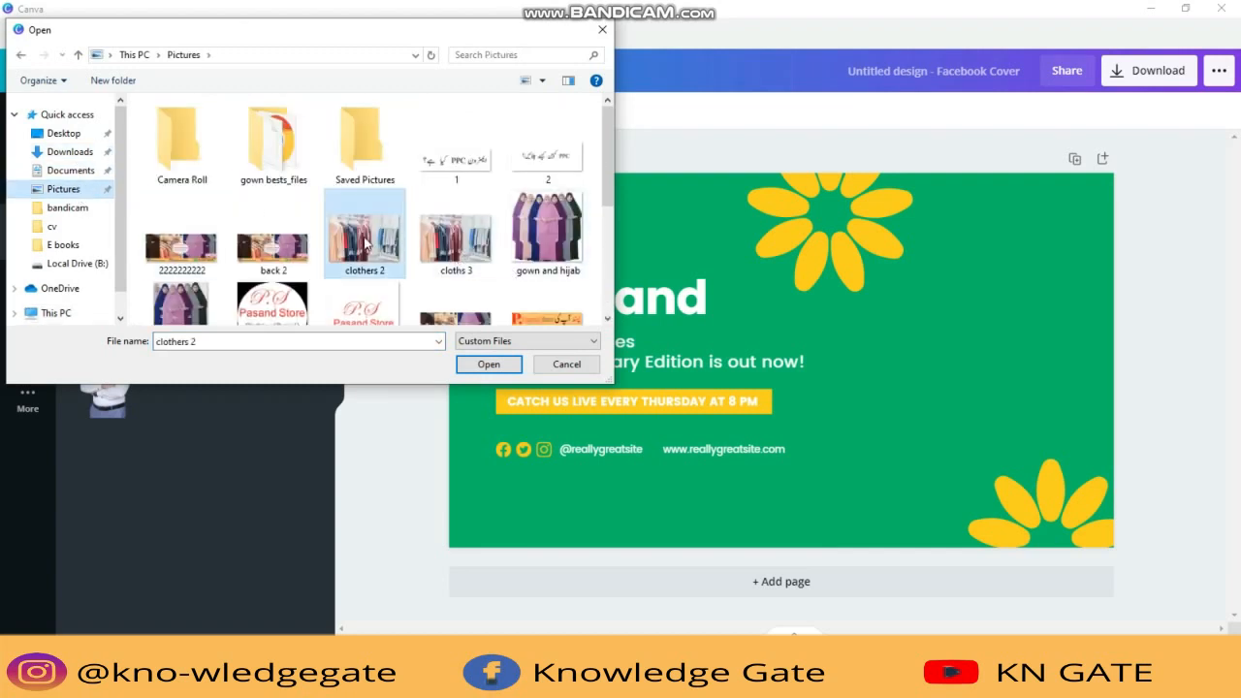
click(488, 366)
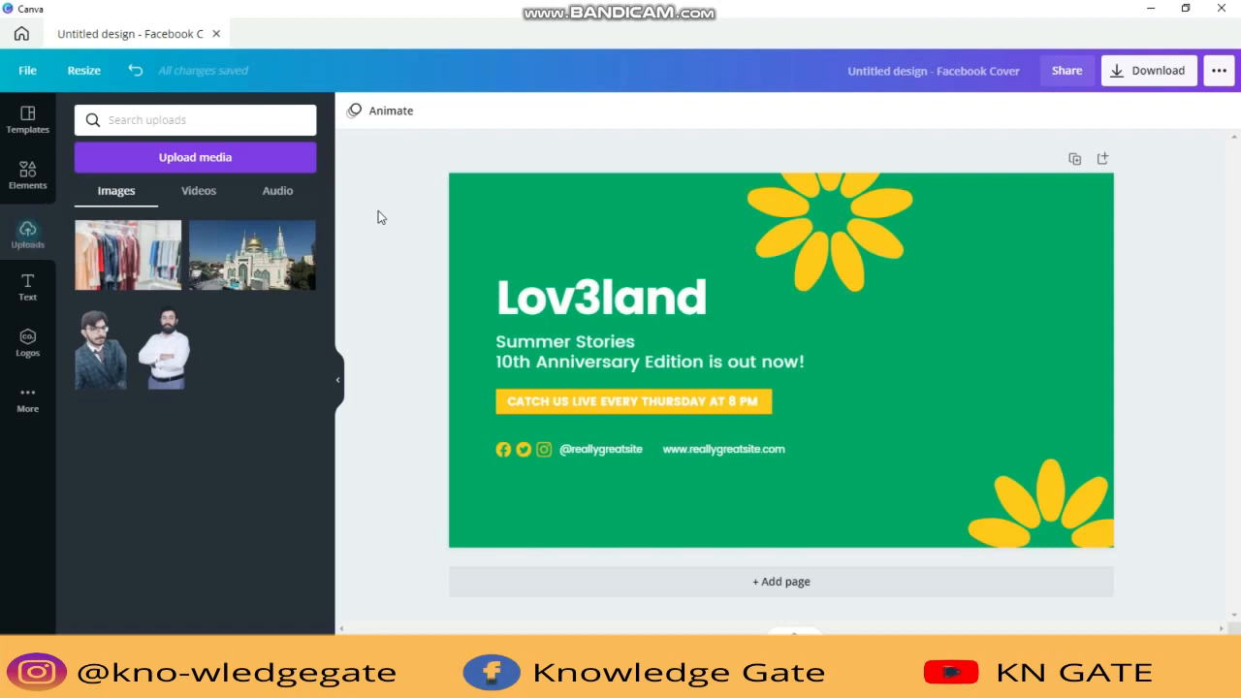
Place the uploaded clothes-rack photo on the cover, enlarge it to fill the whole page, and send it to the back
click(160, 251)
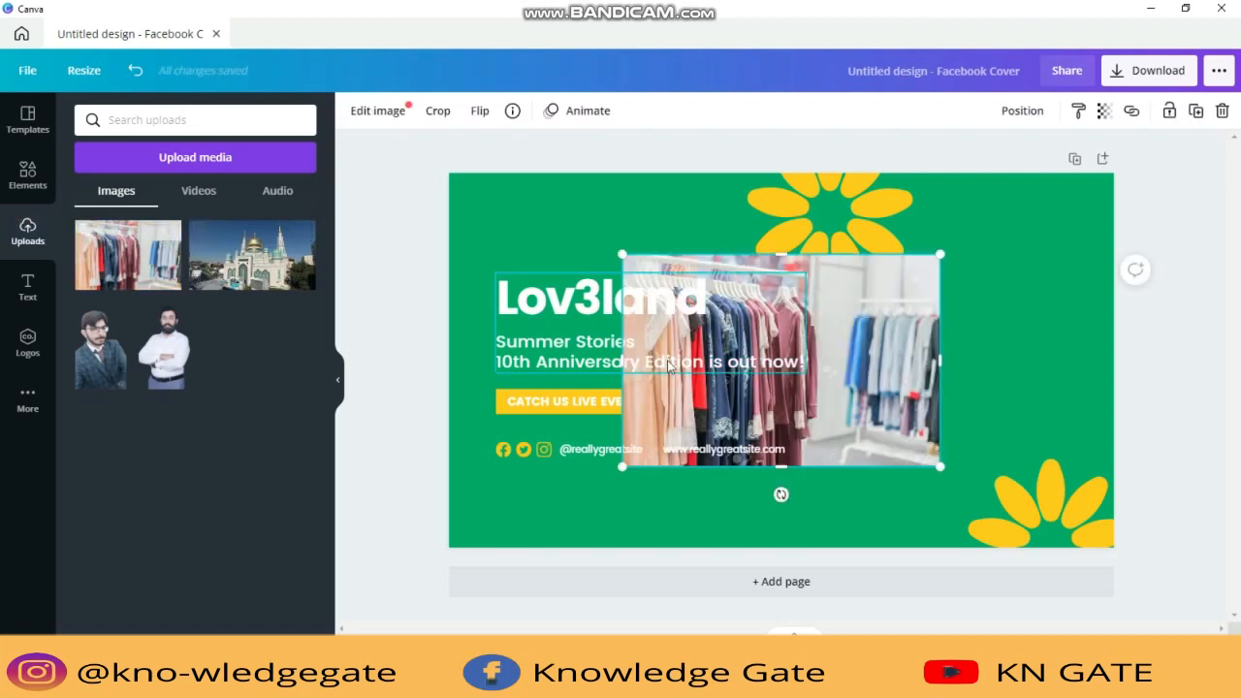
drag(882, 318, 1053, 237)
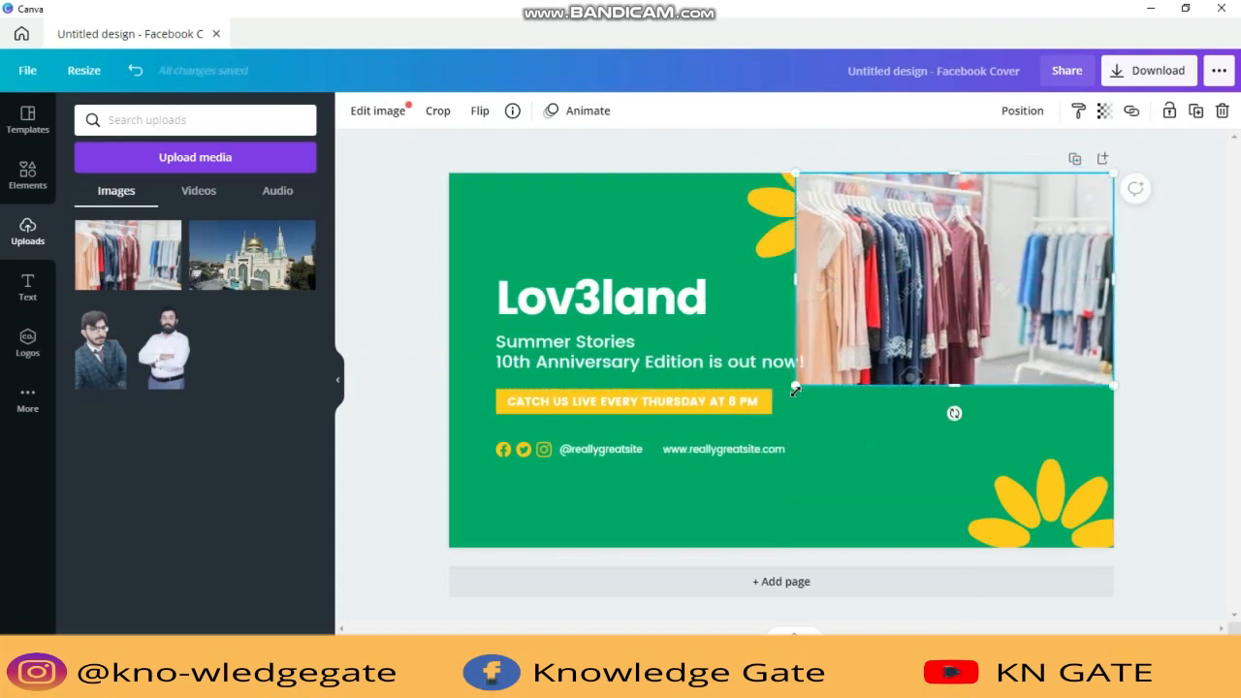
drag(791, 390, 351, 520)
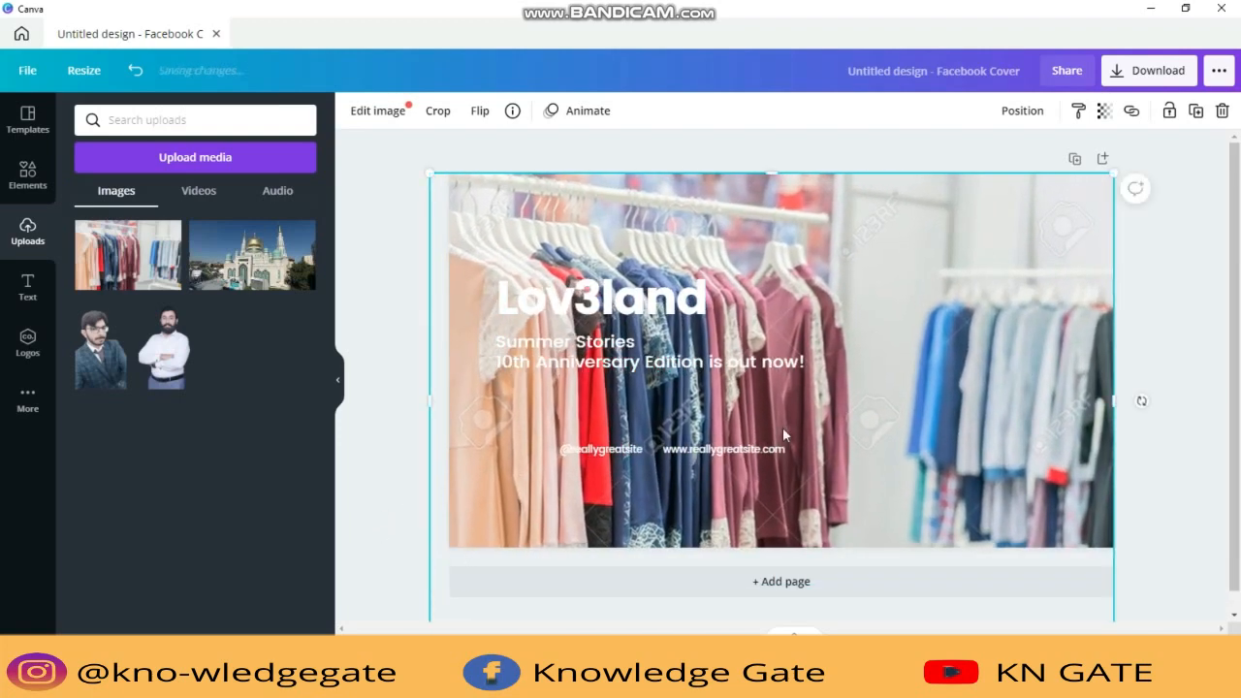
right_click(881, 272)
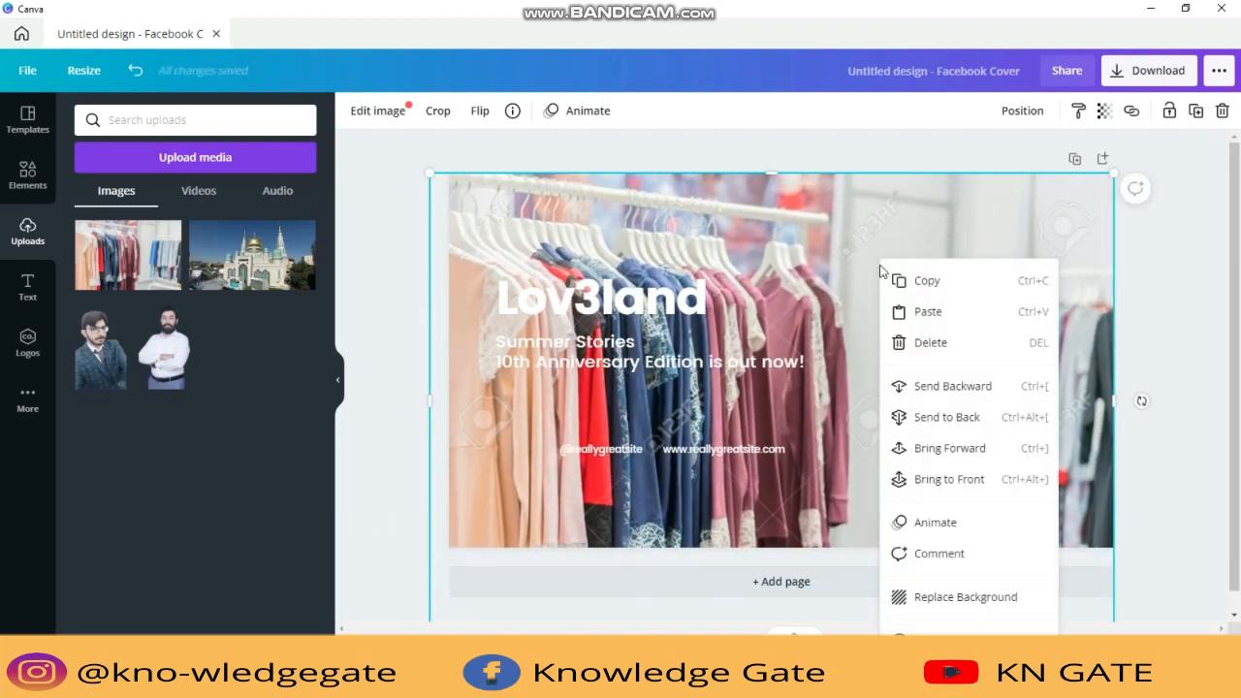
click(963, 420)
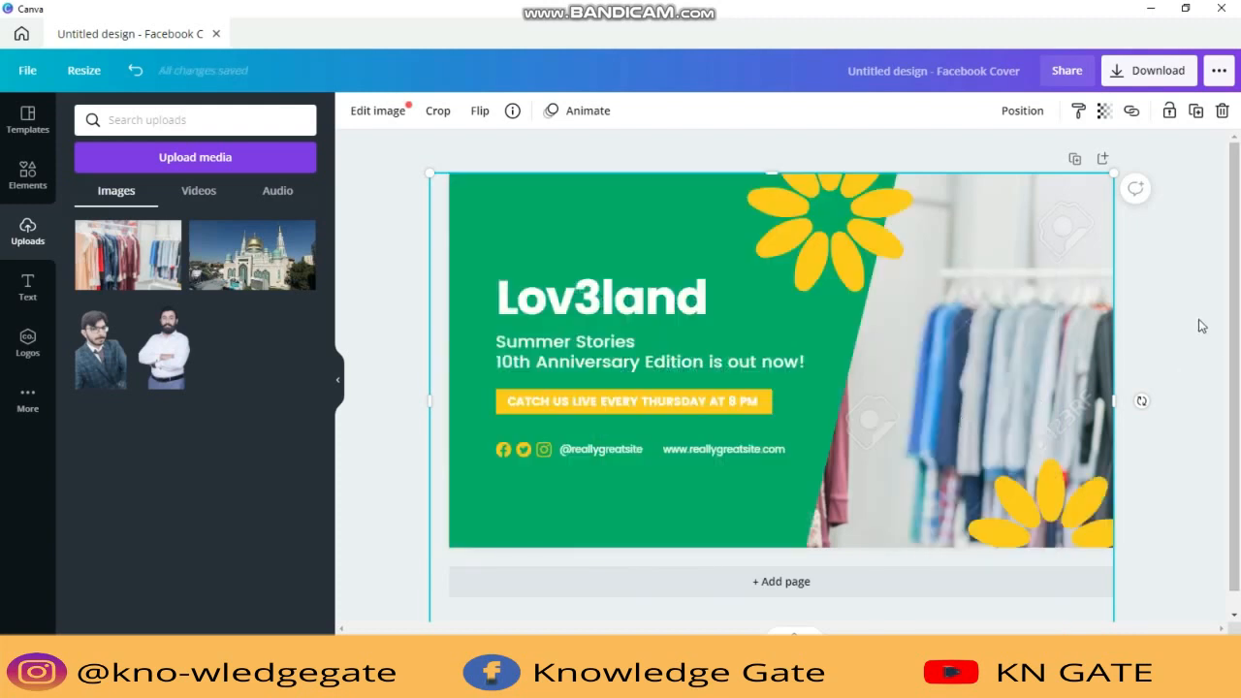
click(1199, 326)
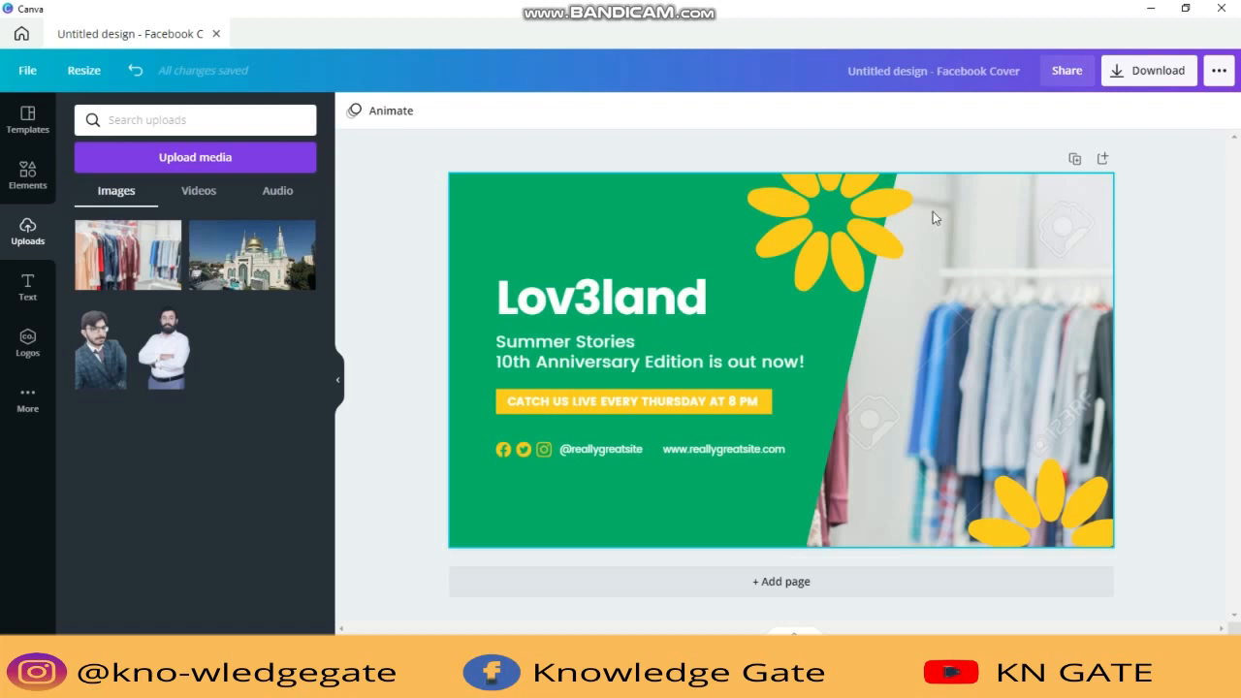
Recolour the slanted green panel behind the text to the dark teal default colour
click(634, 229)
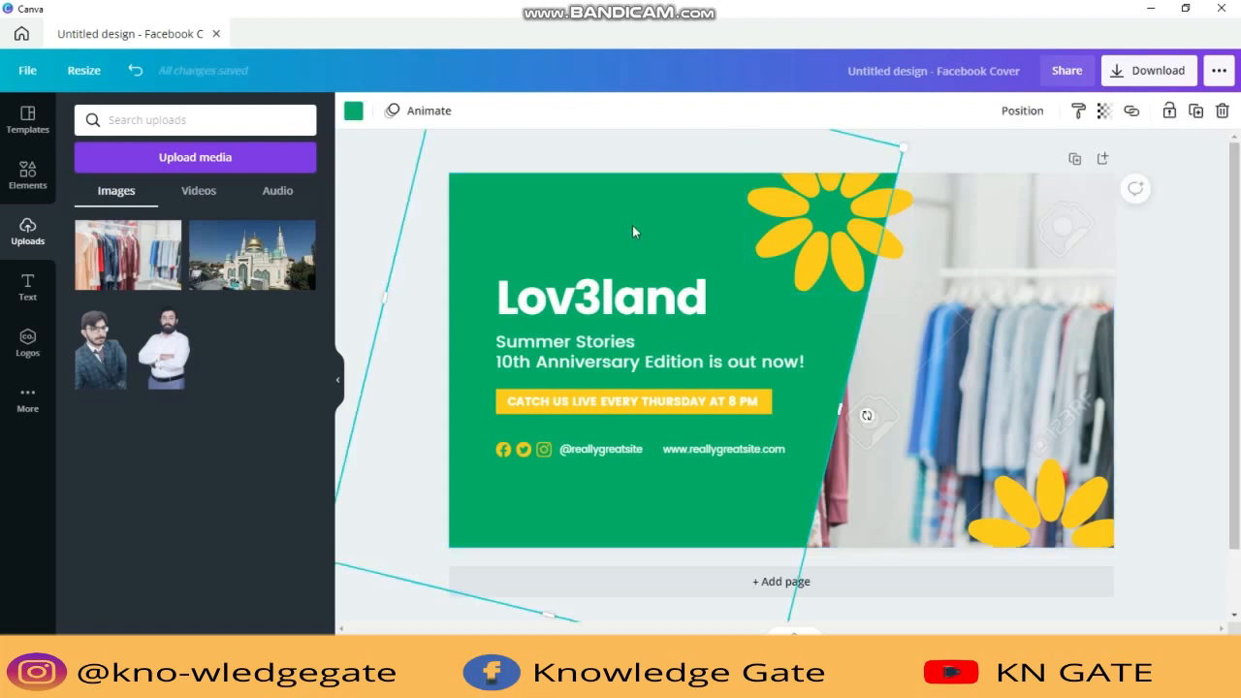
click(353, 111)
click(176, 197)
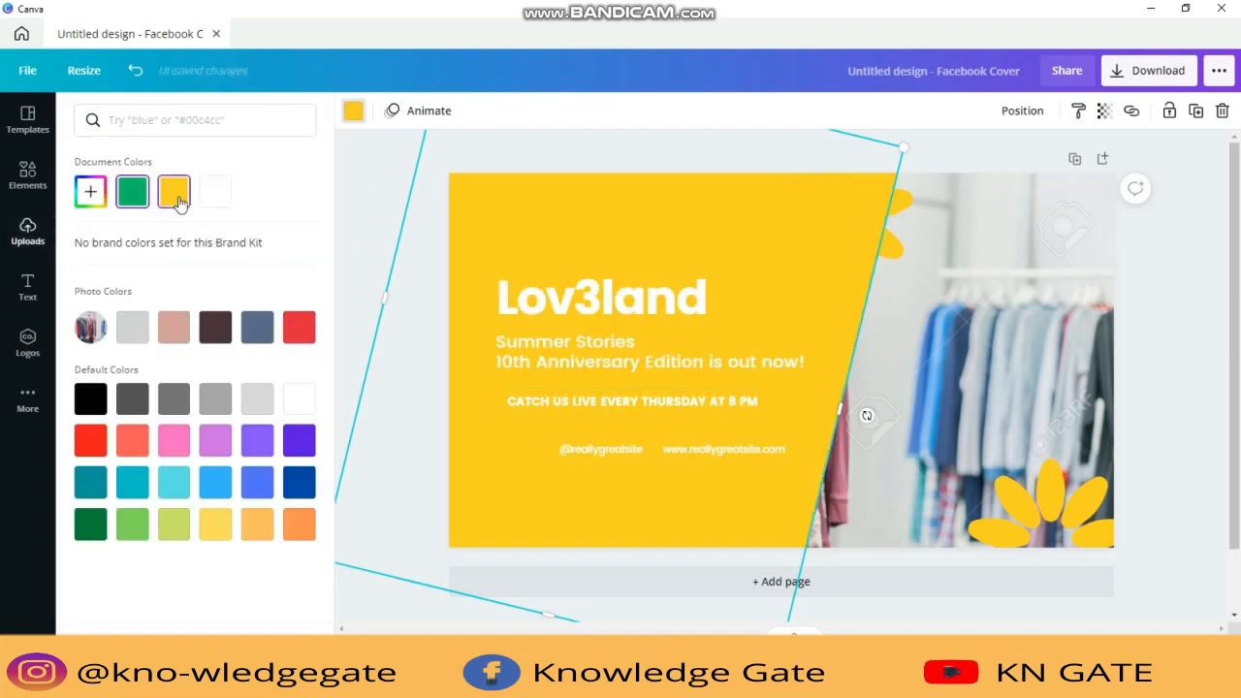
click(174, 489)
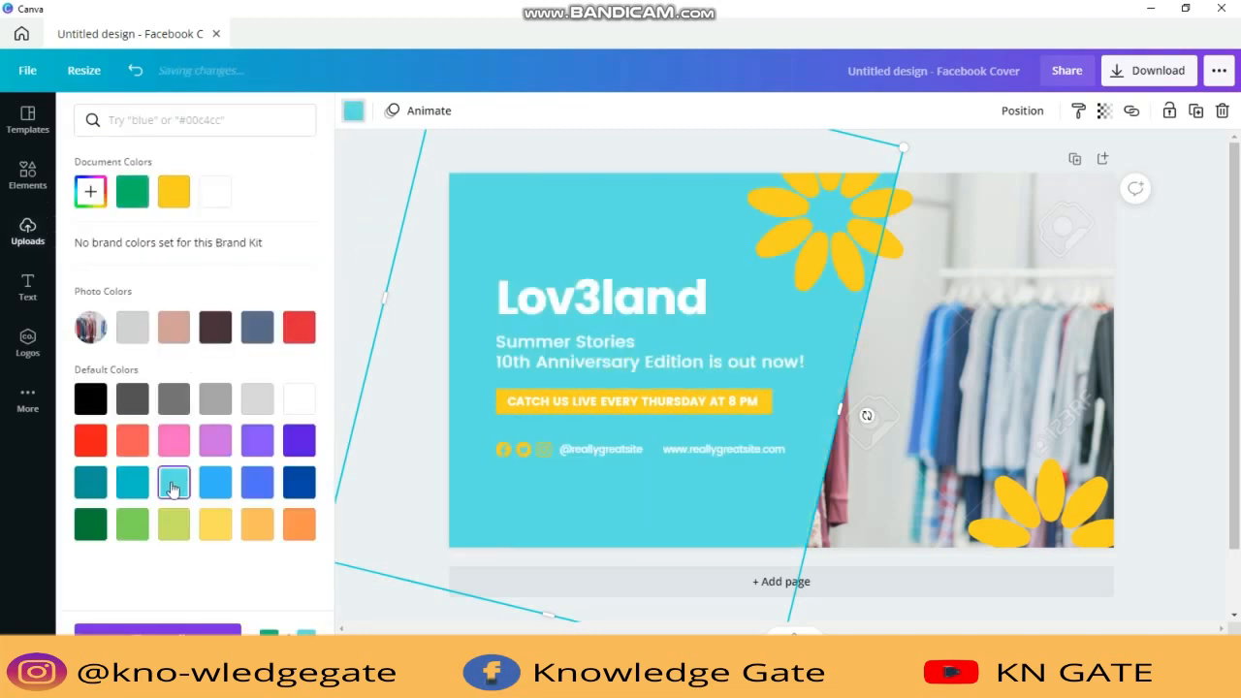
click(133, 487)
click(92, 491)
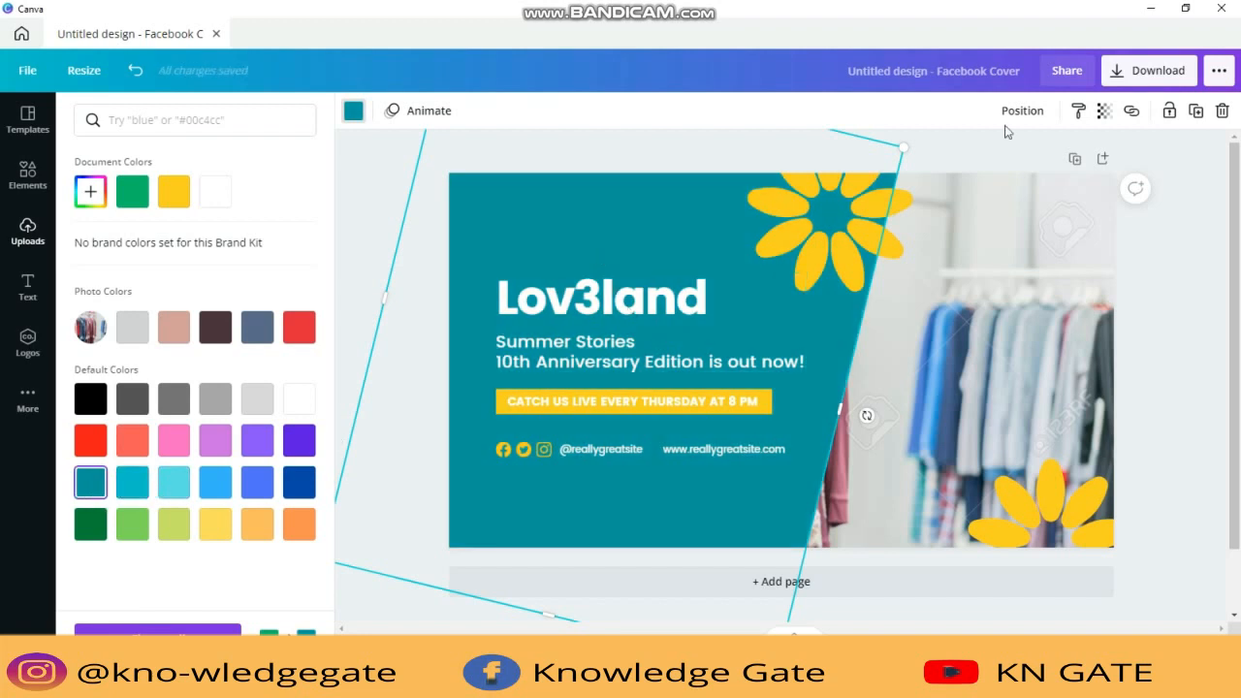
Lower the opacity of the teal panel so the clothes photo shows through it
click(1103, 110)
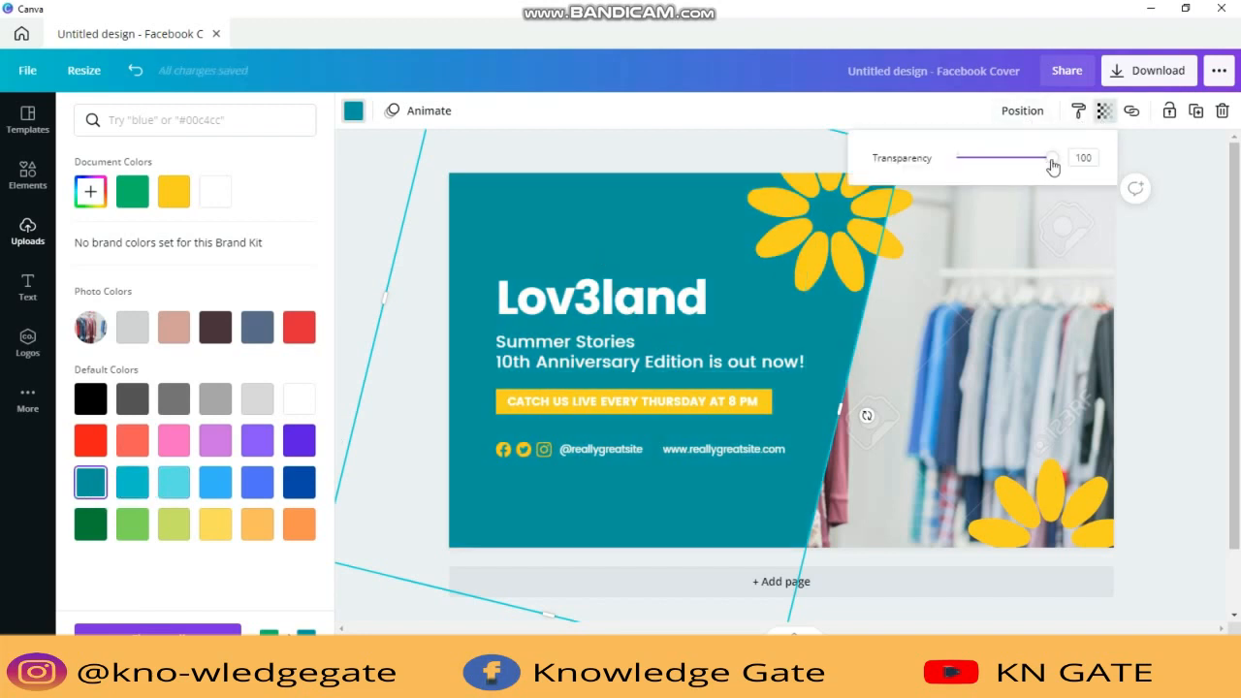
drag(1047, 165, 1013, 171)
click(1200, 365)
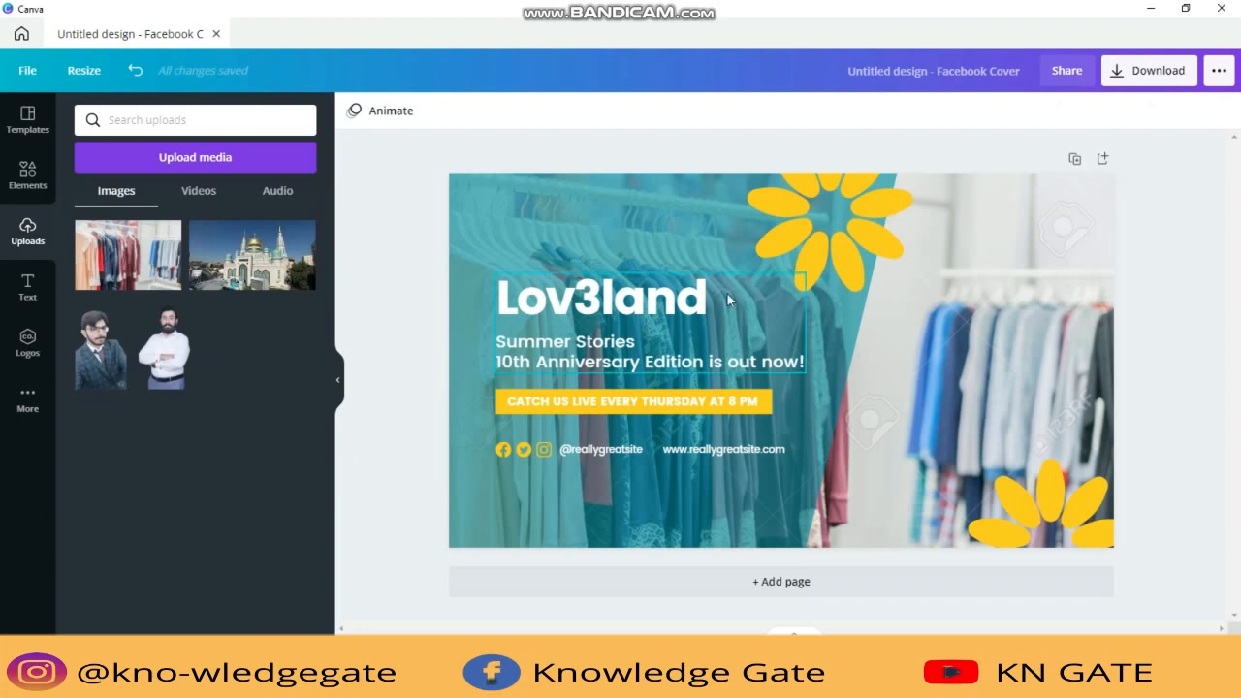
Replace the "Lov3land" heading text with "KN GATE"
click(669, 299)
double_click(669, 295)
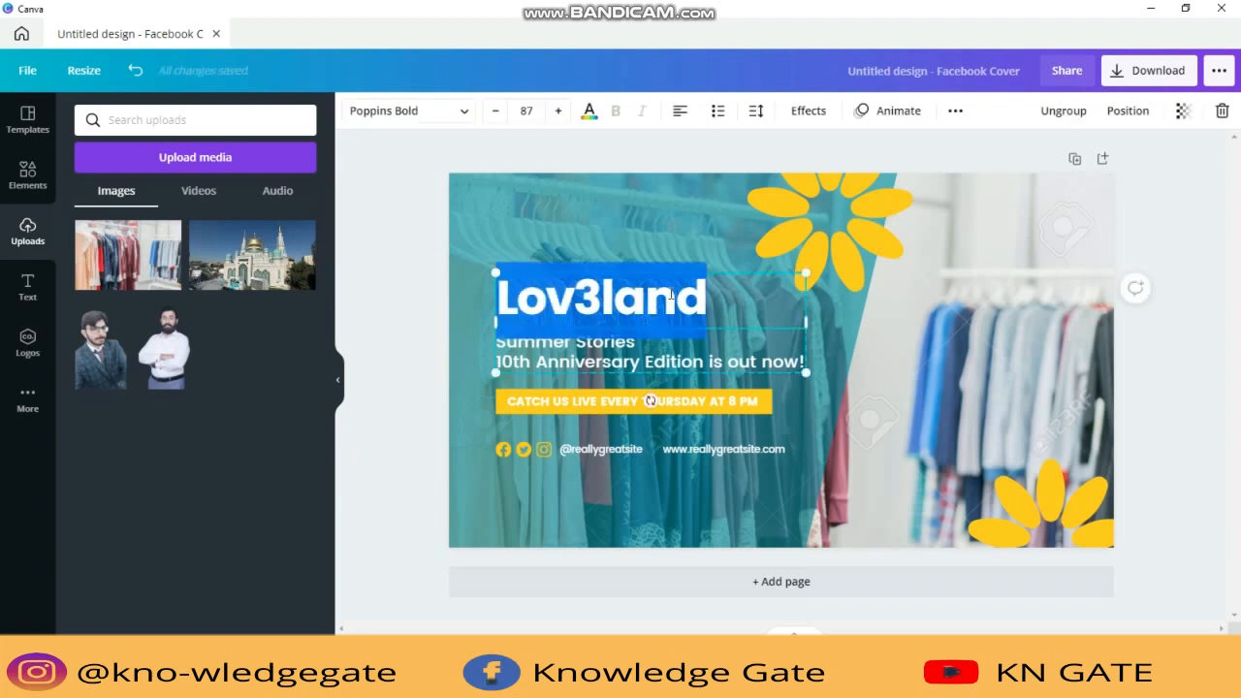
text(K)
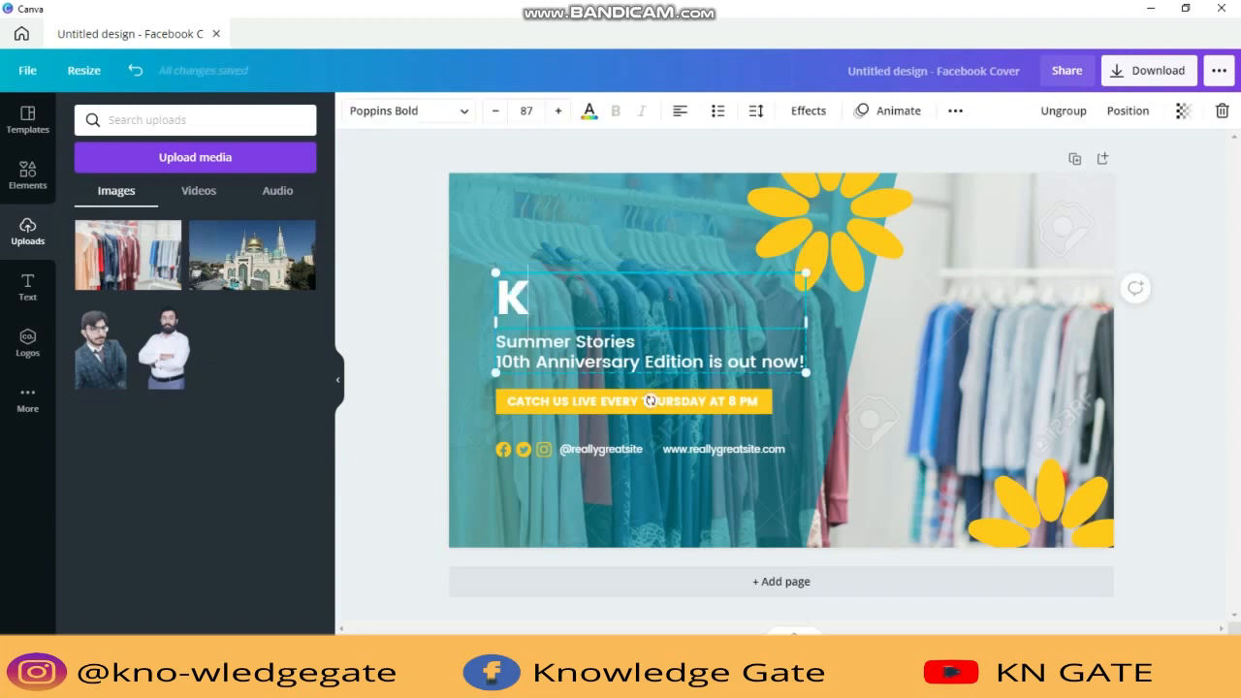
text(N GATE)
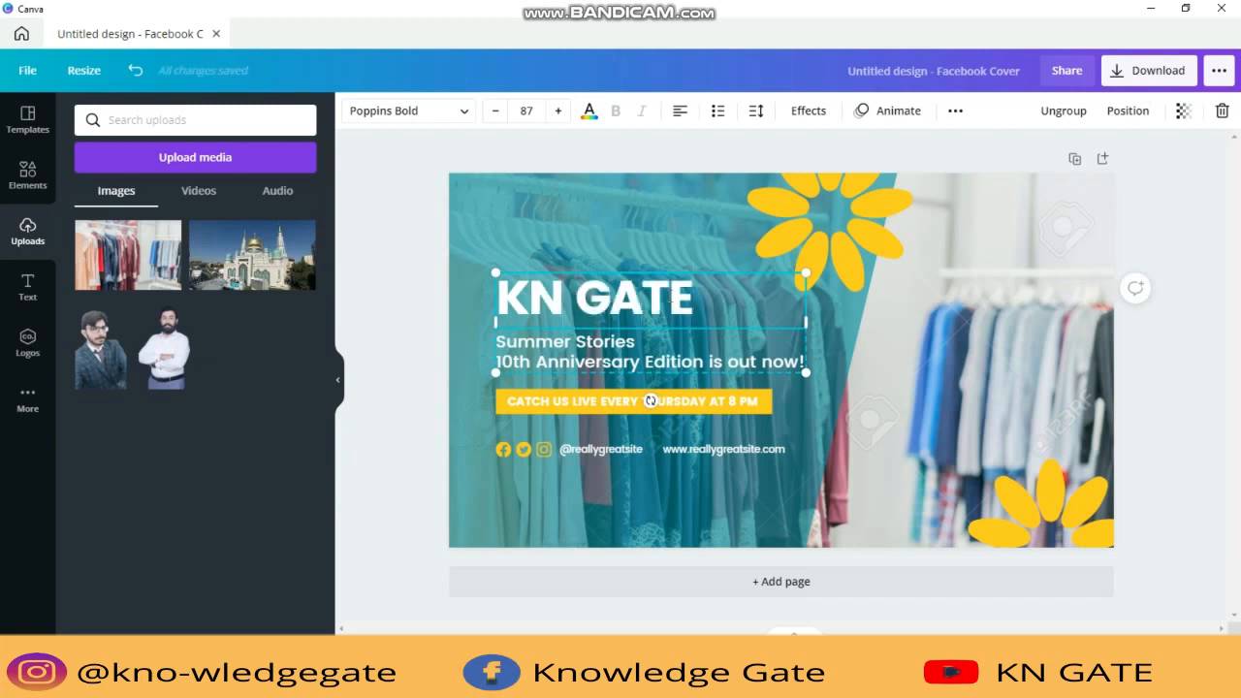
click(1221, 415)
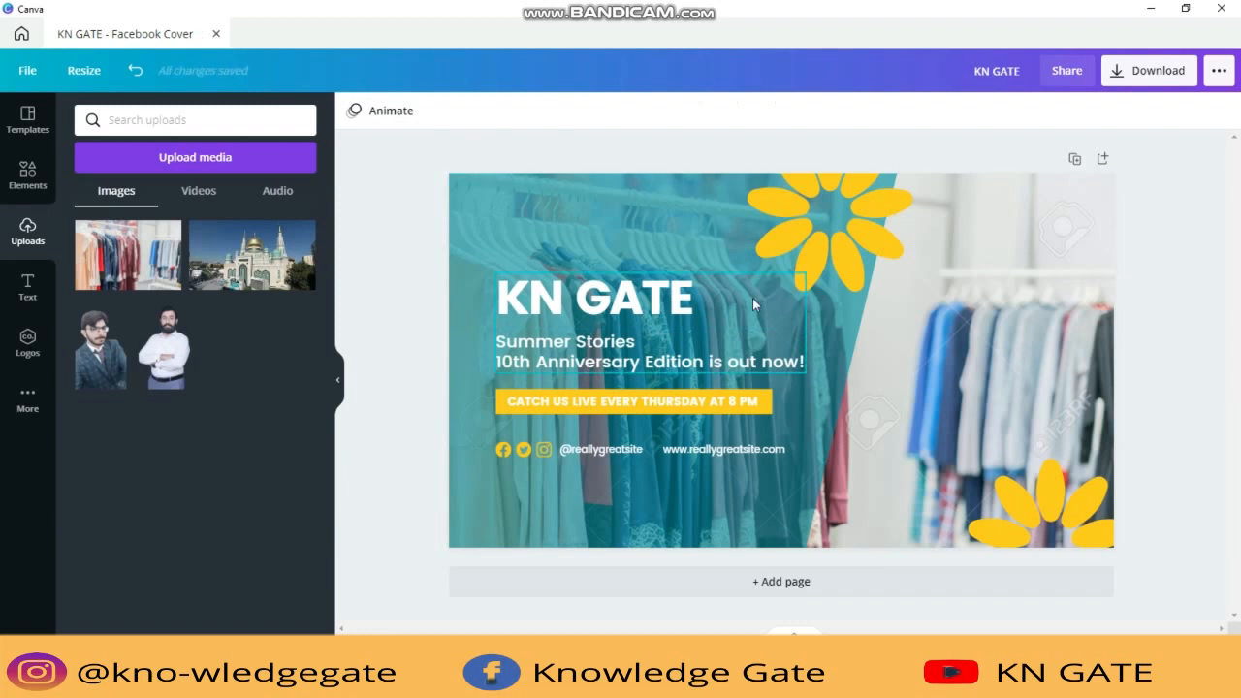
Move the heading text group up towards the page's upper edge and replace its subheading with "Clothing Brand"
drag(681, 304, 661, 236)
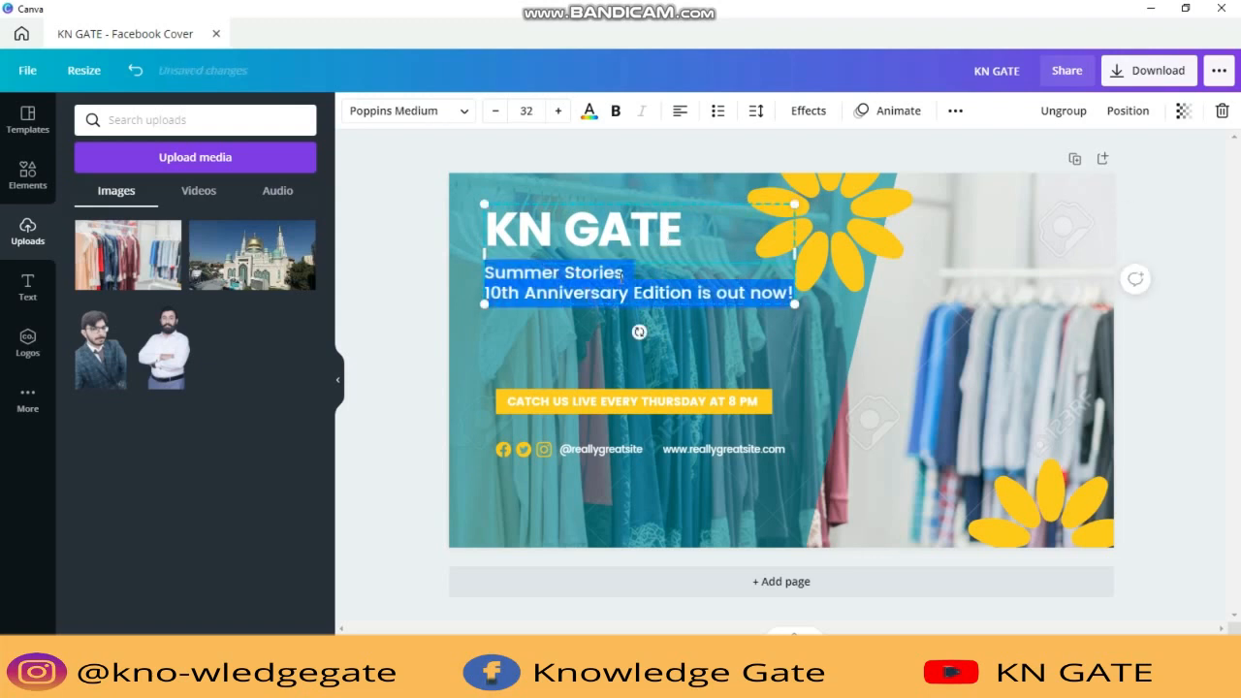
double_click(620, 275)
click(620, 276)
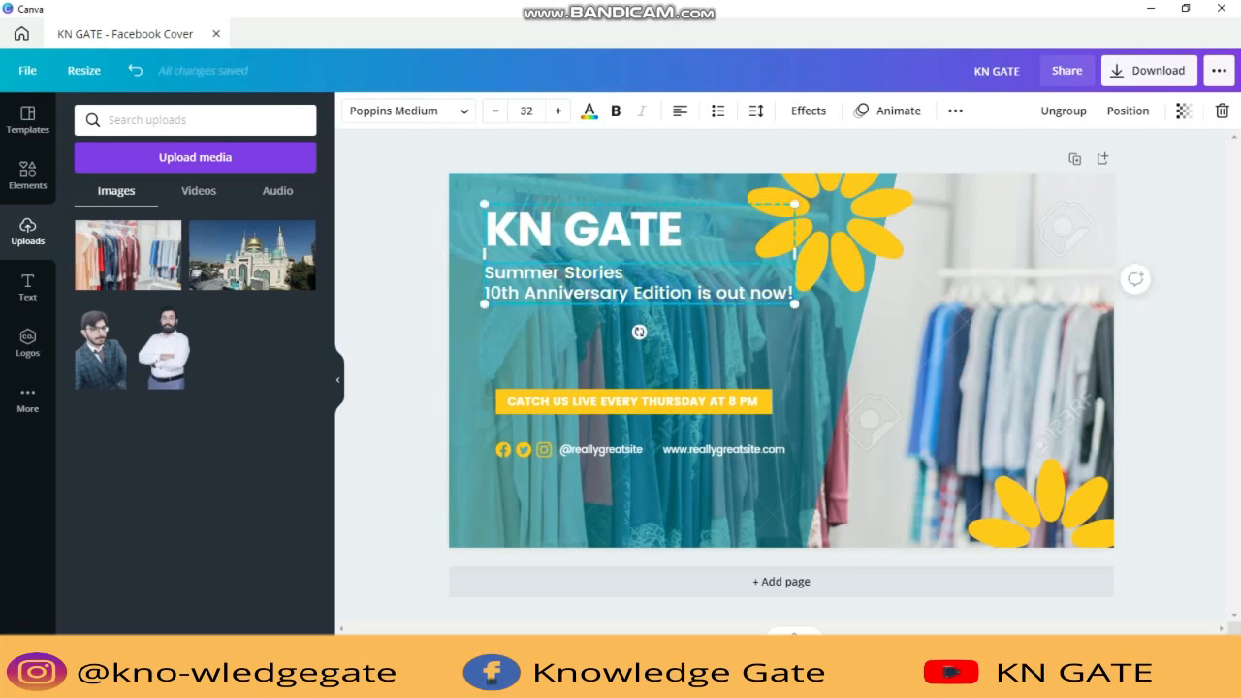
triple_click(621, 275)
key(ctrl+a)
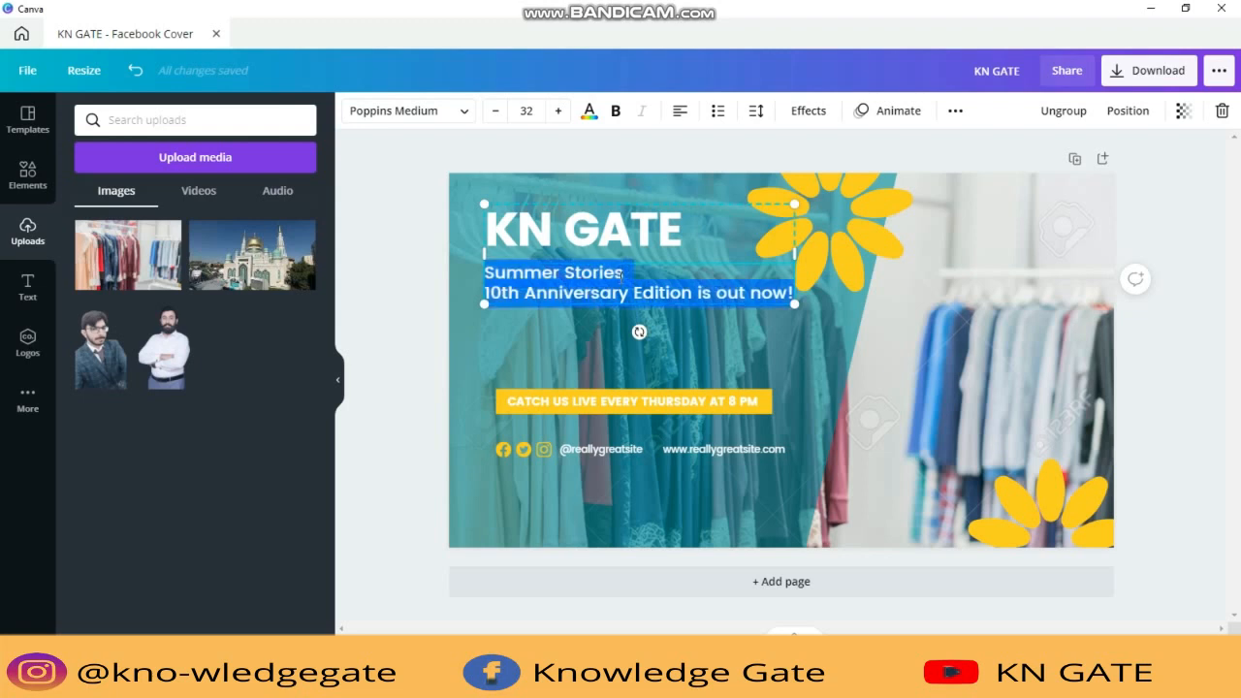
key(BackSpace)
text(Cloth)
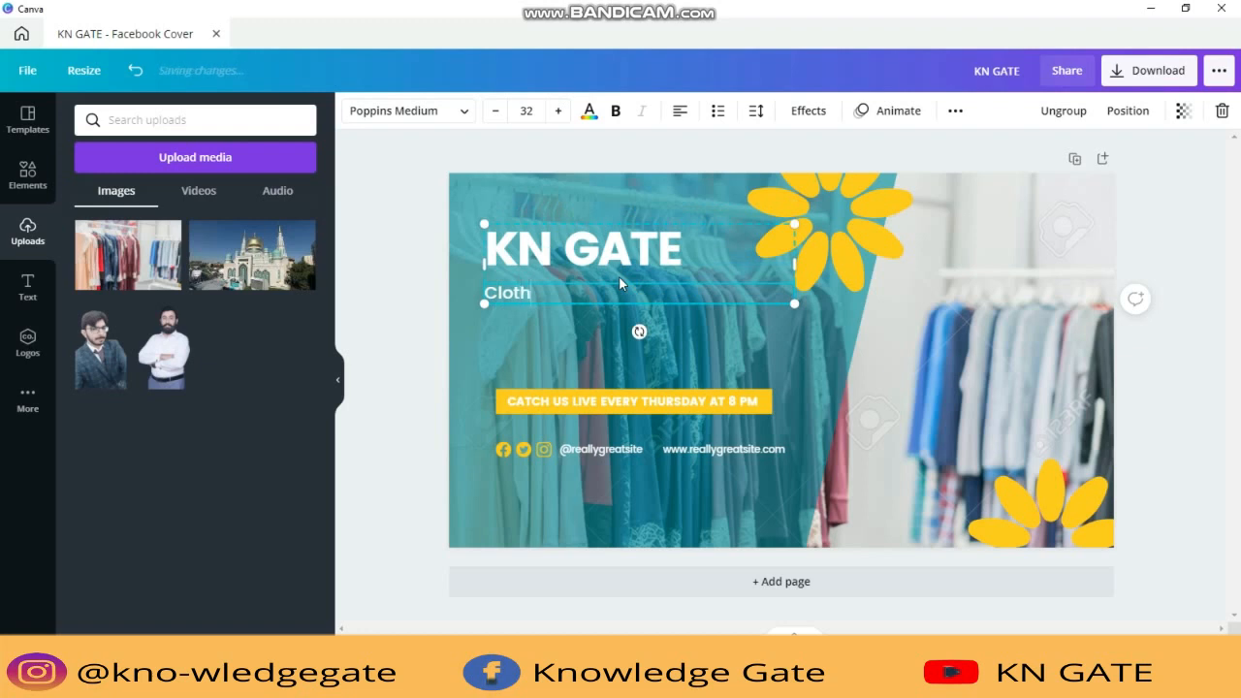
text(ing Brand)
click(1205, 424)
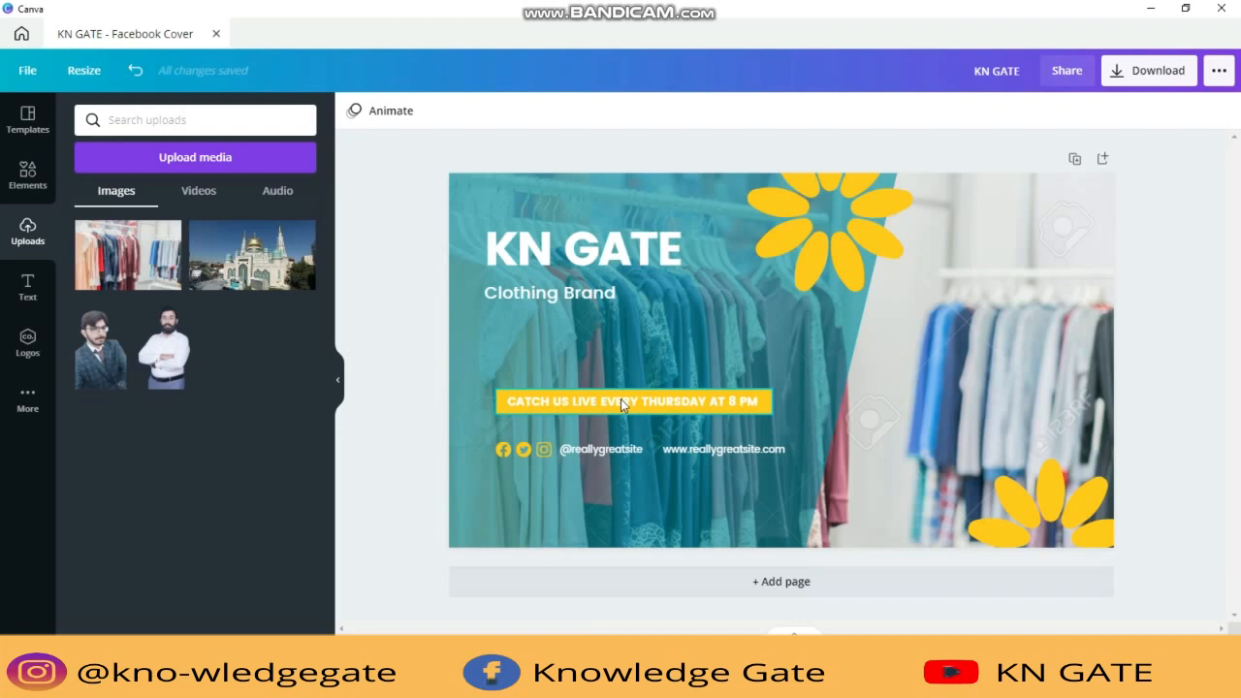
click(604, 269)
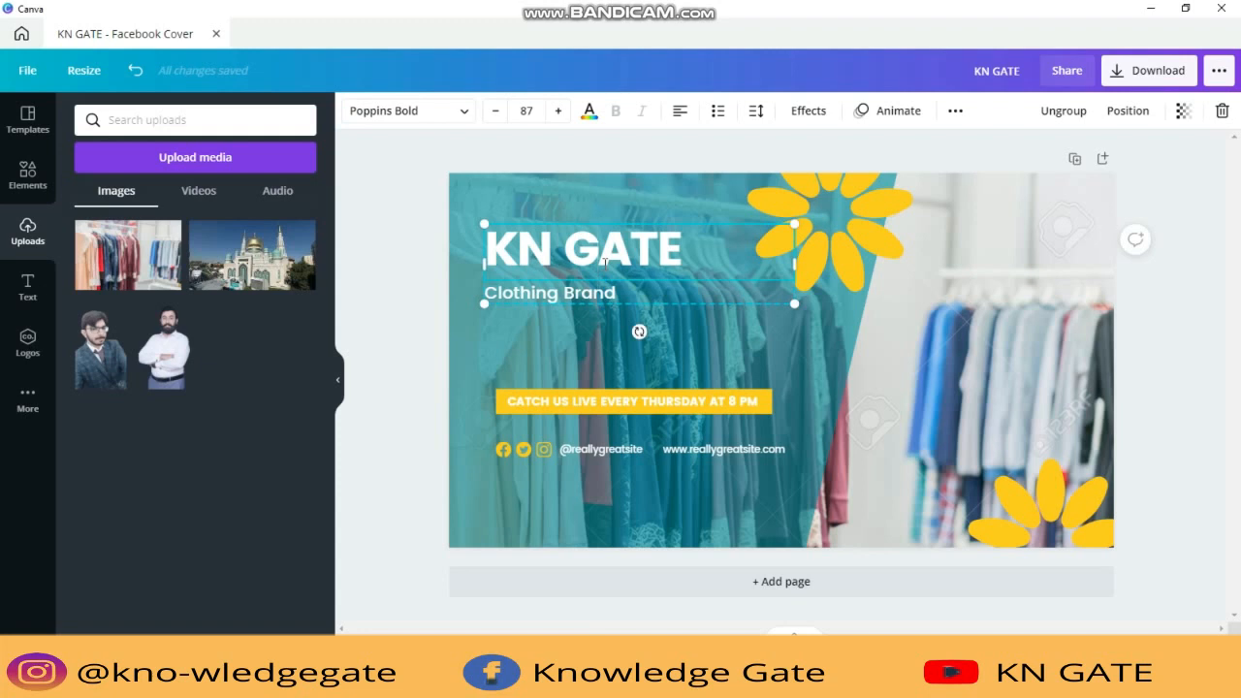
click(376, 330)
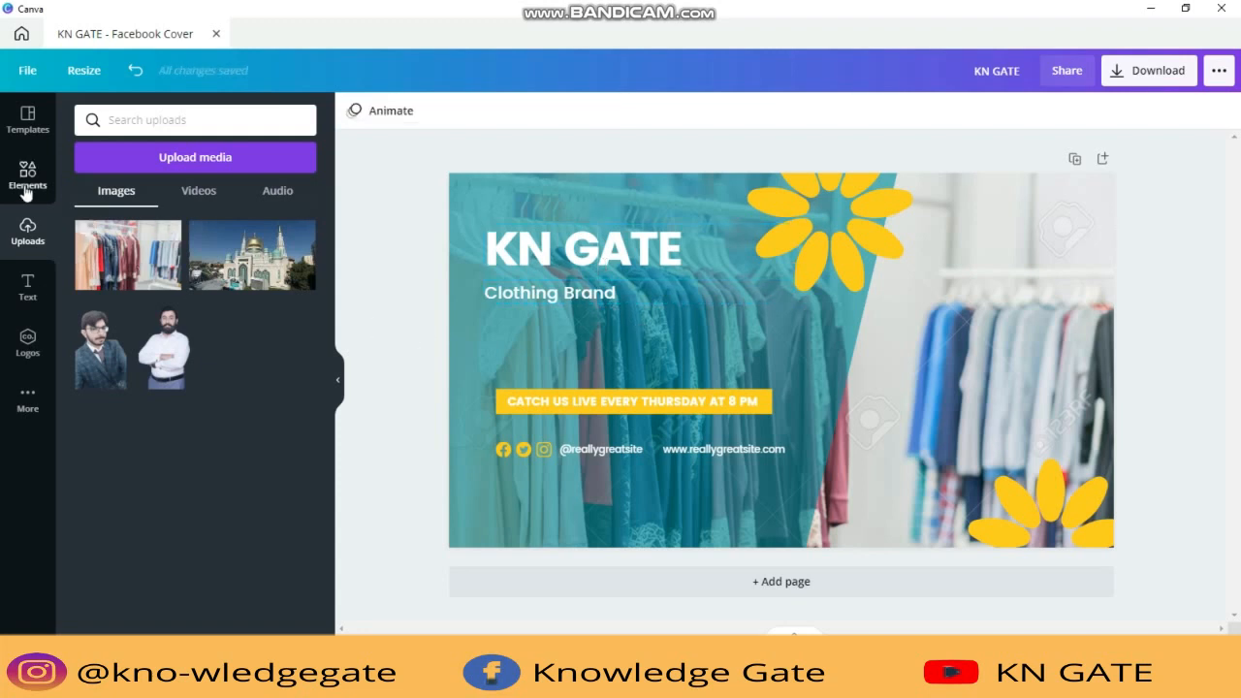
Add a square shape from the elements library to the cover
click(27, 184)
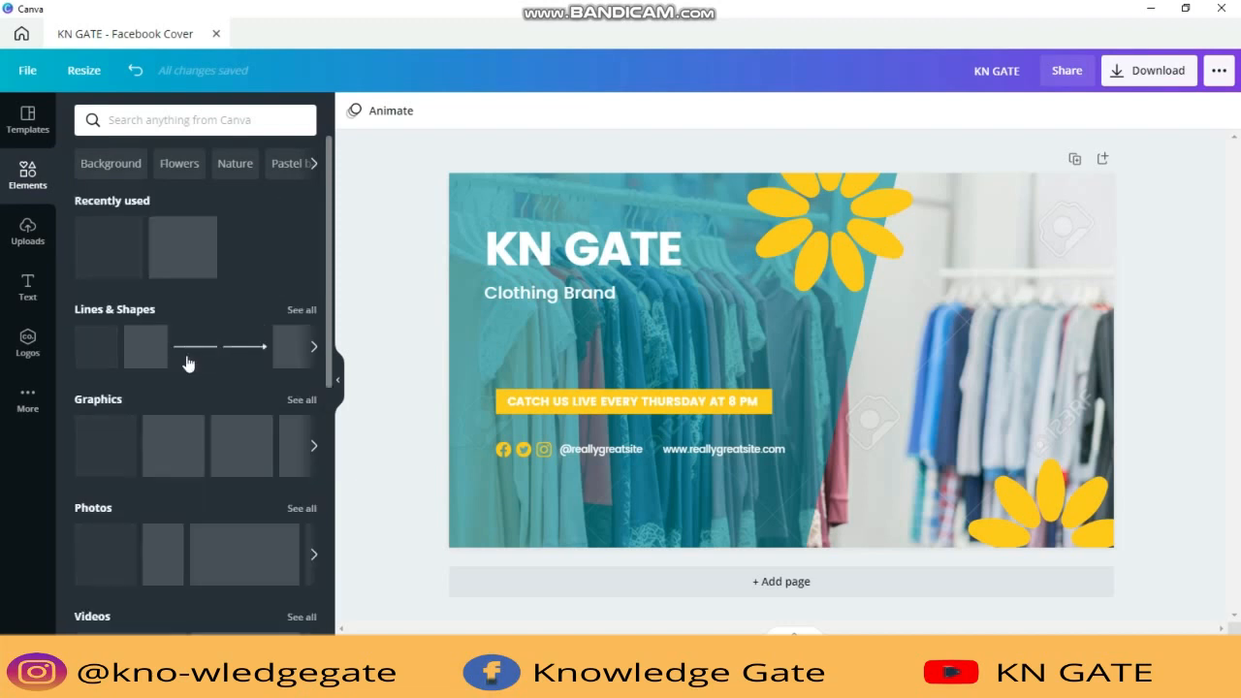
click(153, 345)
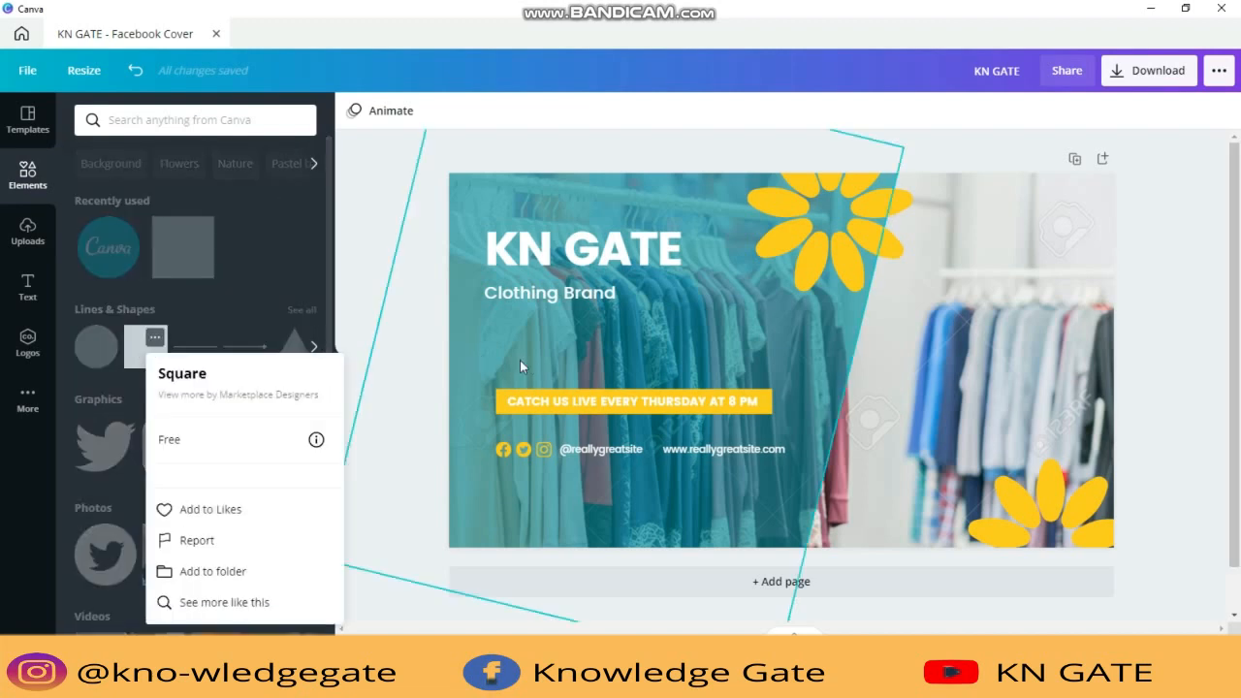
click(380, 361)
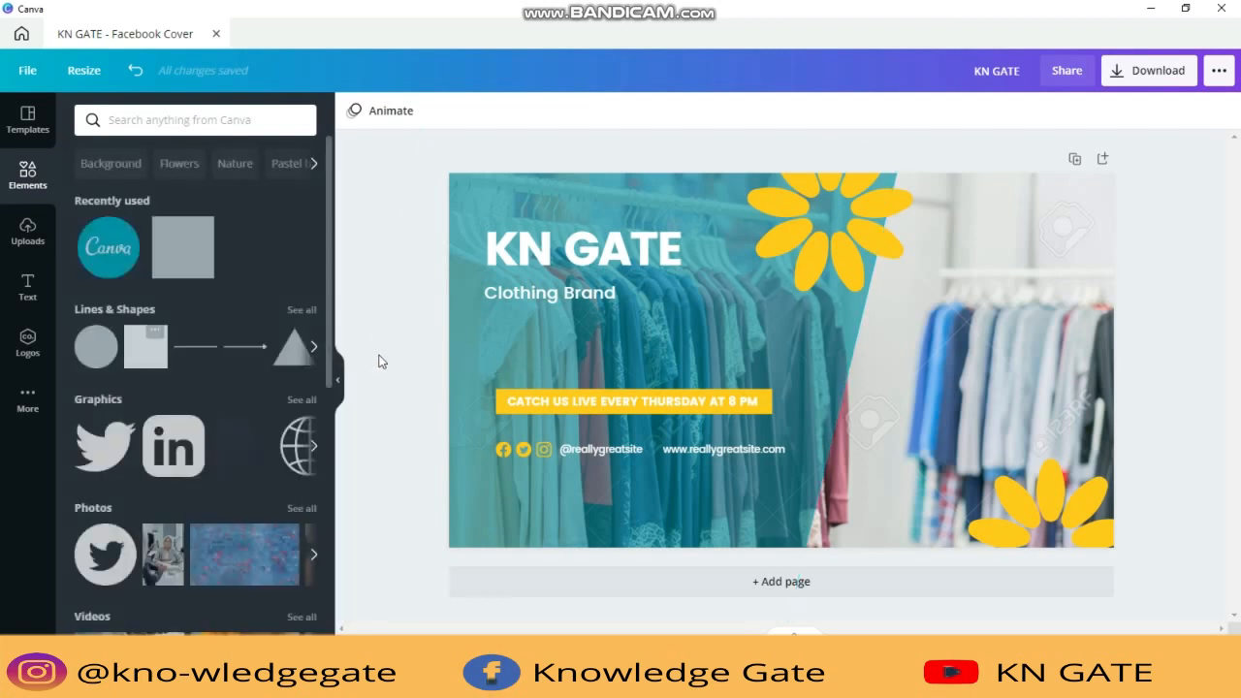
click(175, 274)
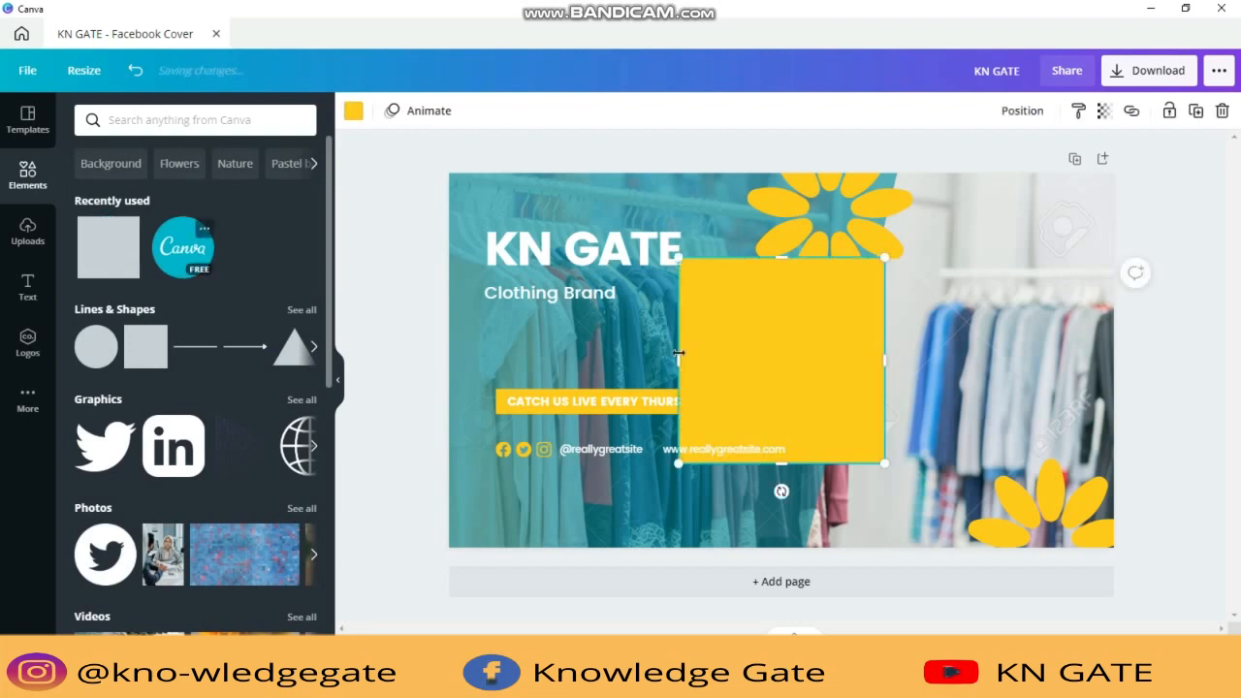
Reshape the yellow square into a wide, low banner behind the KN GATE heading and recolour it with the photo's red
mouse_move(781, 257)
mouse_down()
mouse_move(795, 418)
mouse_move(819, 457)
mouse_move(619, 252)
mouse_move(590, 252)
mouse_move(759, 246)
mouse_up()
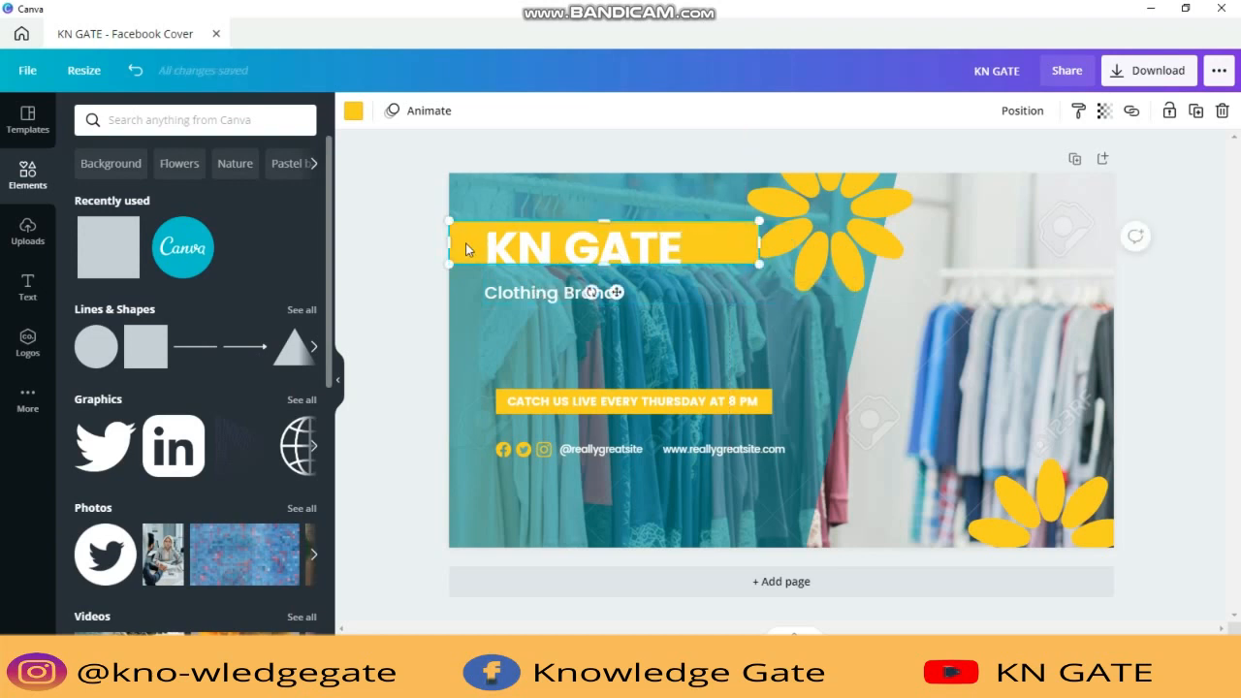
click(353, 111)
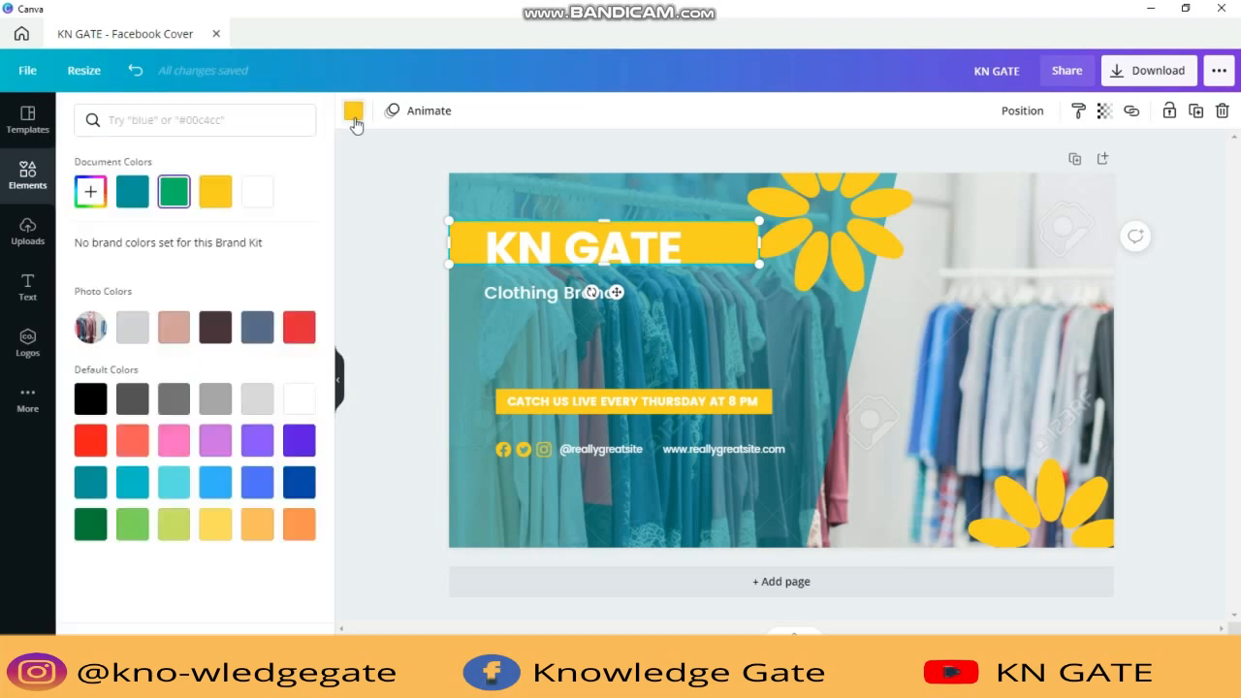
click(136, 486)
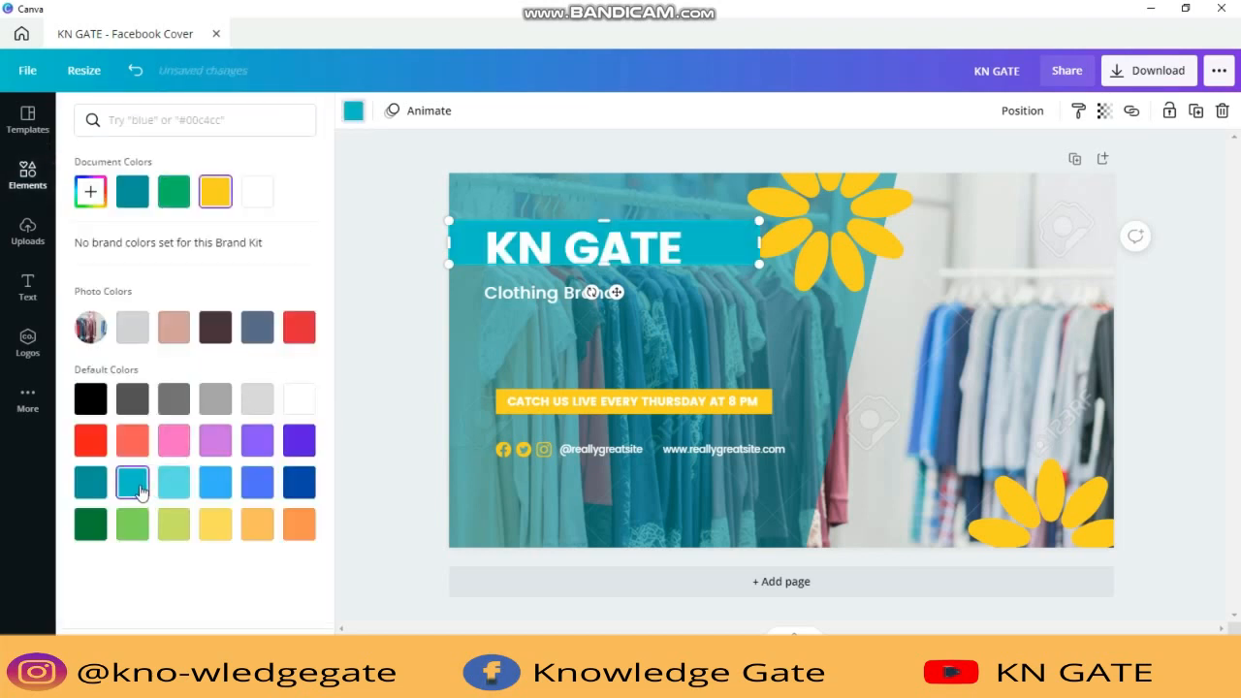
click(175, 524)
click(228, 532)
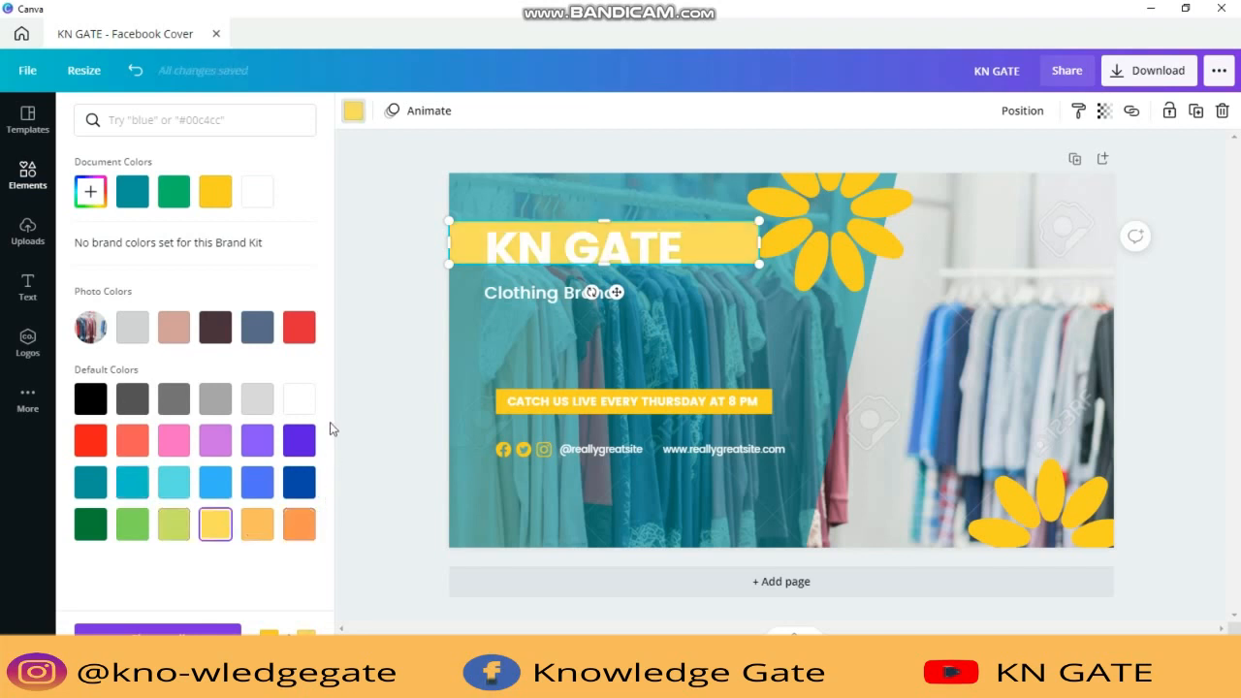
click(308, 328)
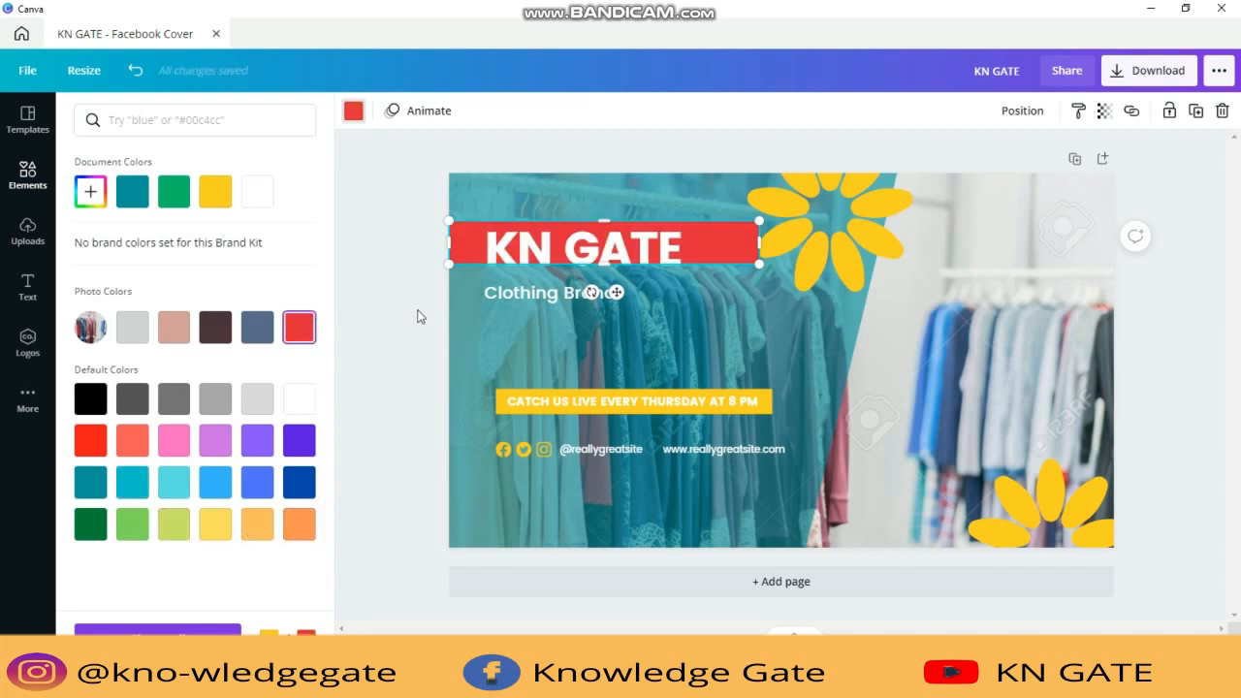
click(417, 317)
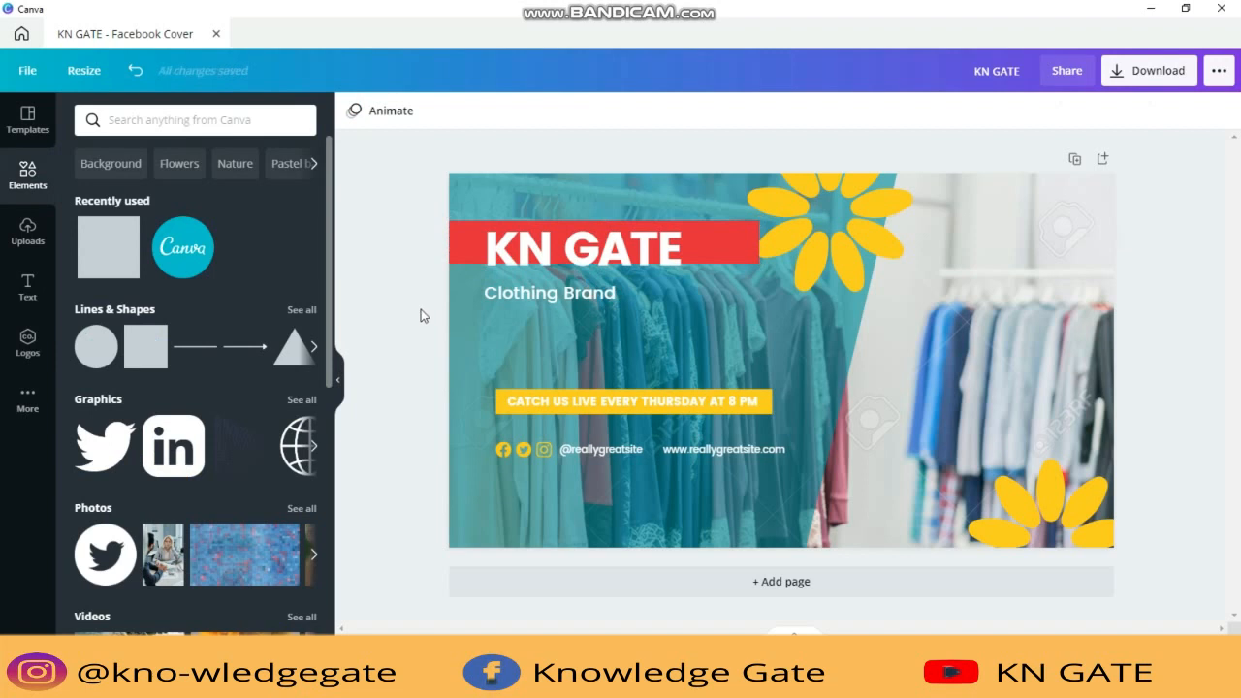
Shift the heading text group slightly towards the page's left edge and scale it down to a heading font size of 74.5
click(655, 250)
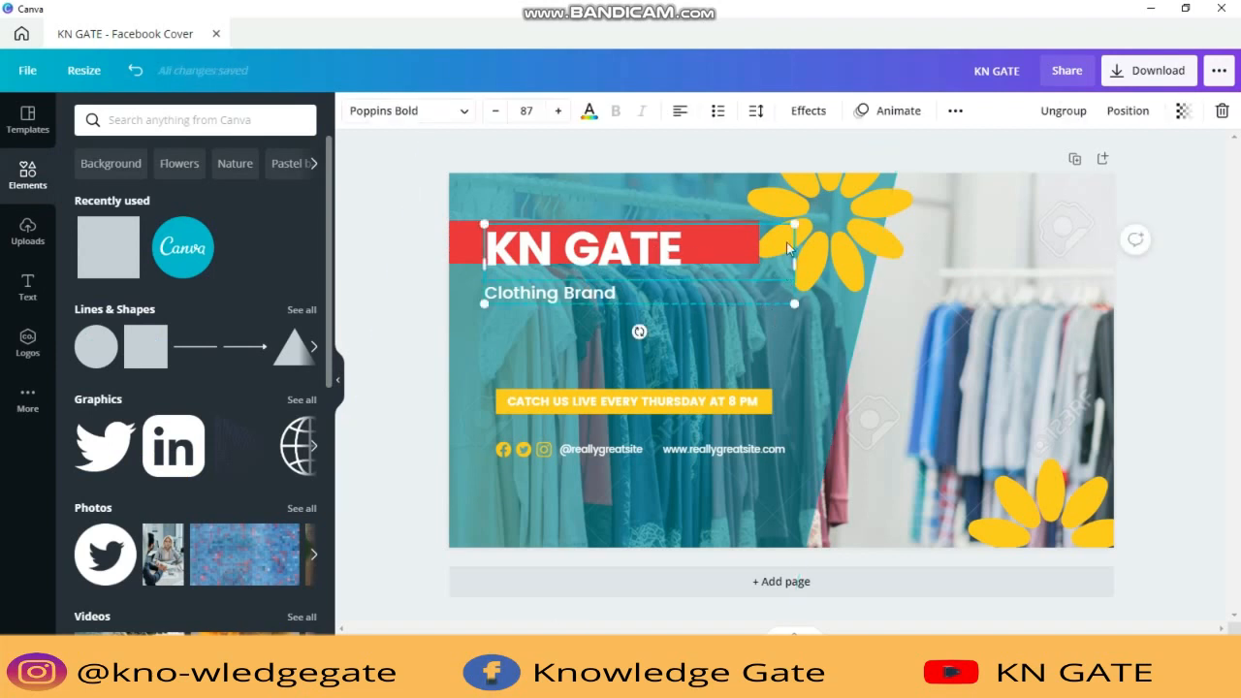
drag(794, 224, 790, 227)
drag(640, 249, 635, 248)
click(420, 286)
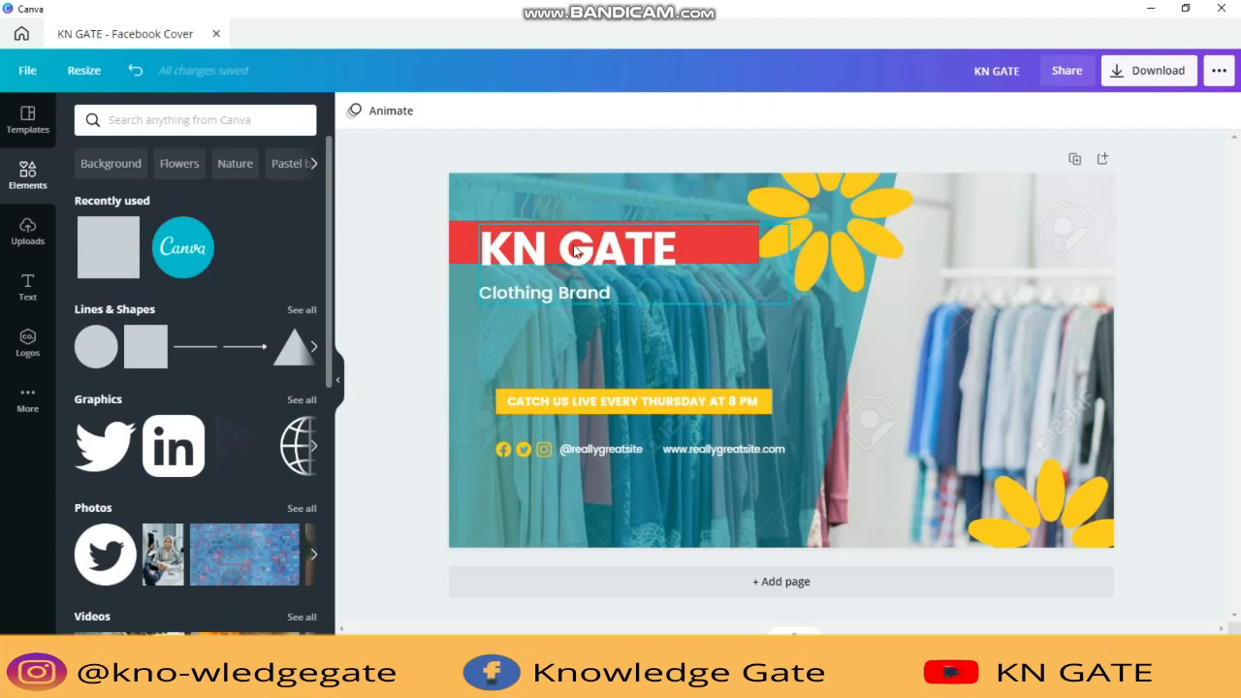
click(621, 291)
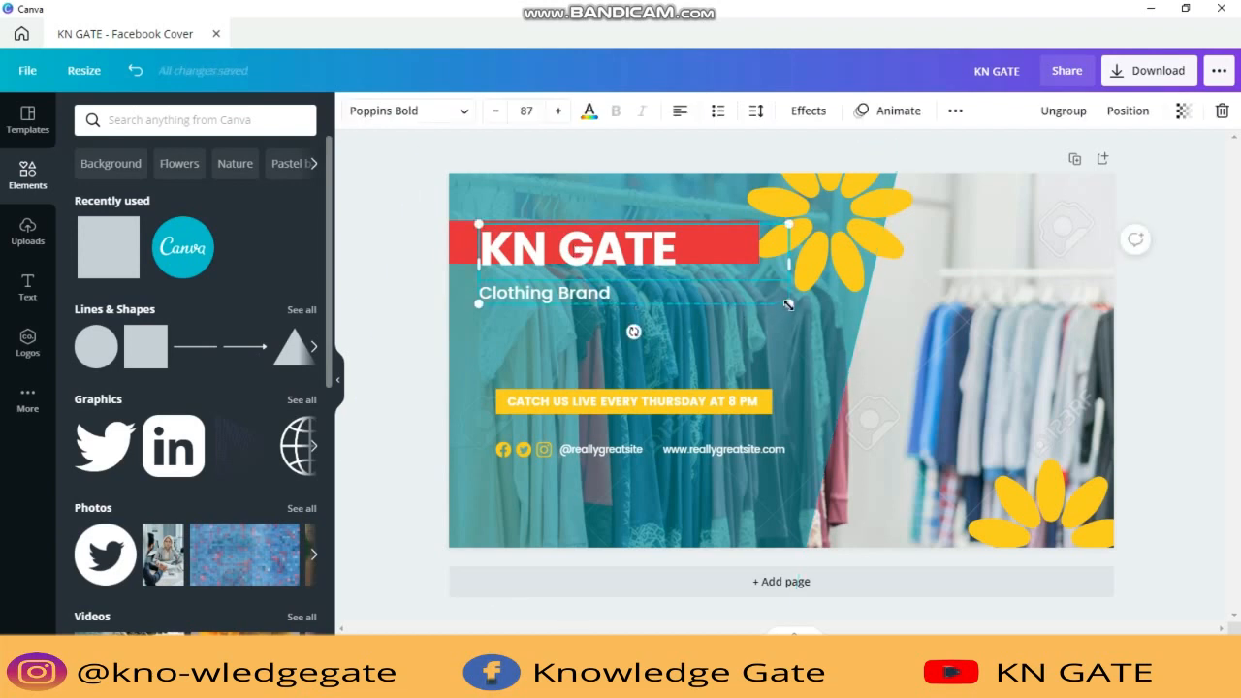
drag(789, 303, 747, 276)
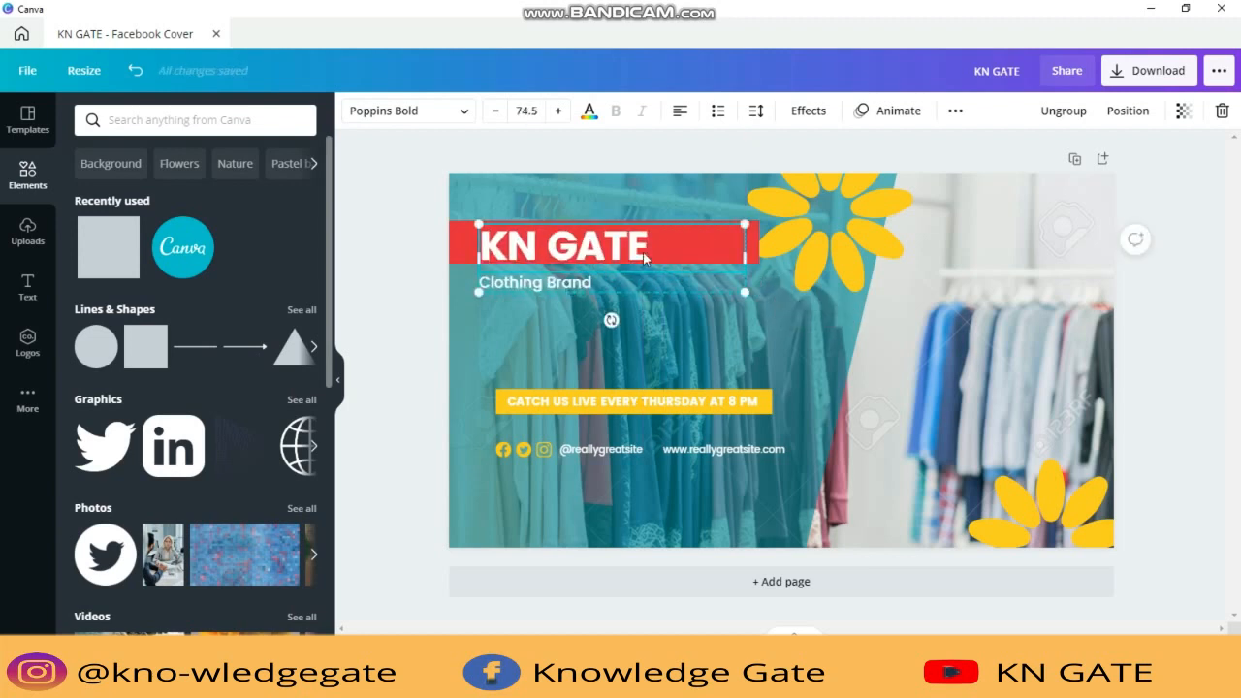
Extend the red banner upwards and place the KN GATE heading and Clothing Brand subheading together inside it
drag(651, 271, 668, 366)
click(622, 244)
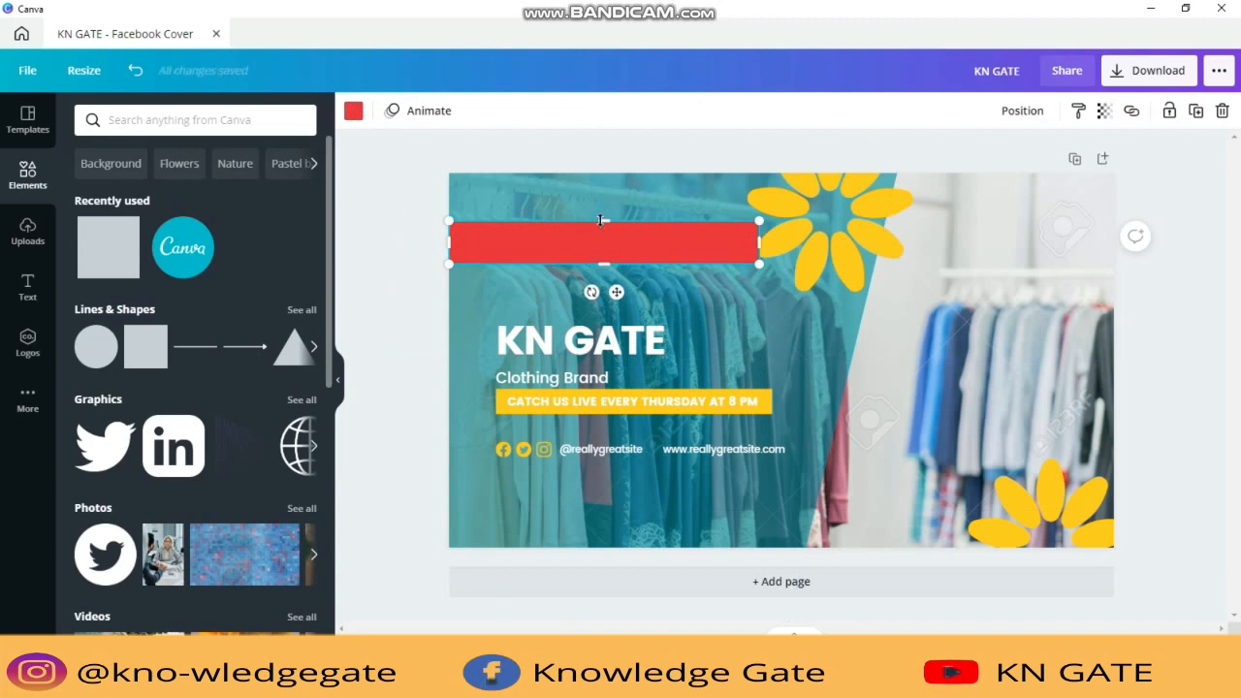
drag(601, 221, 597, 186)
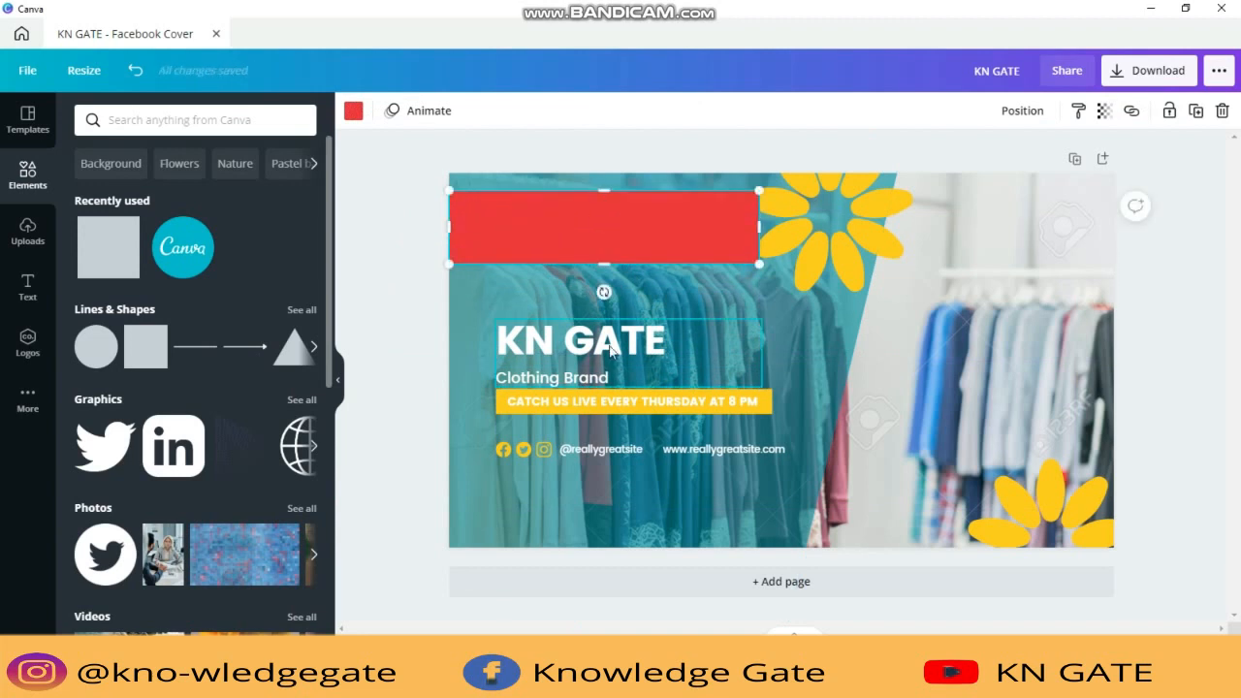
drag(609, 347, 575, 219)
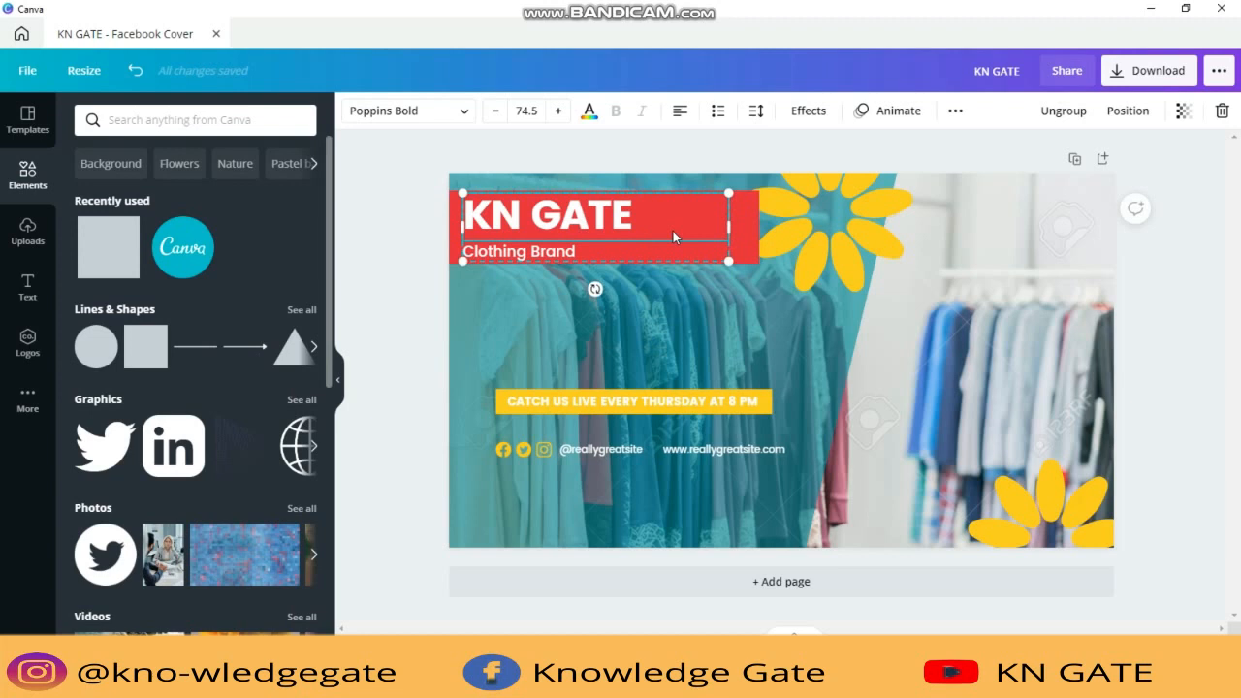
click(419, 231)
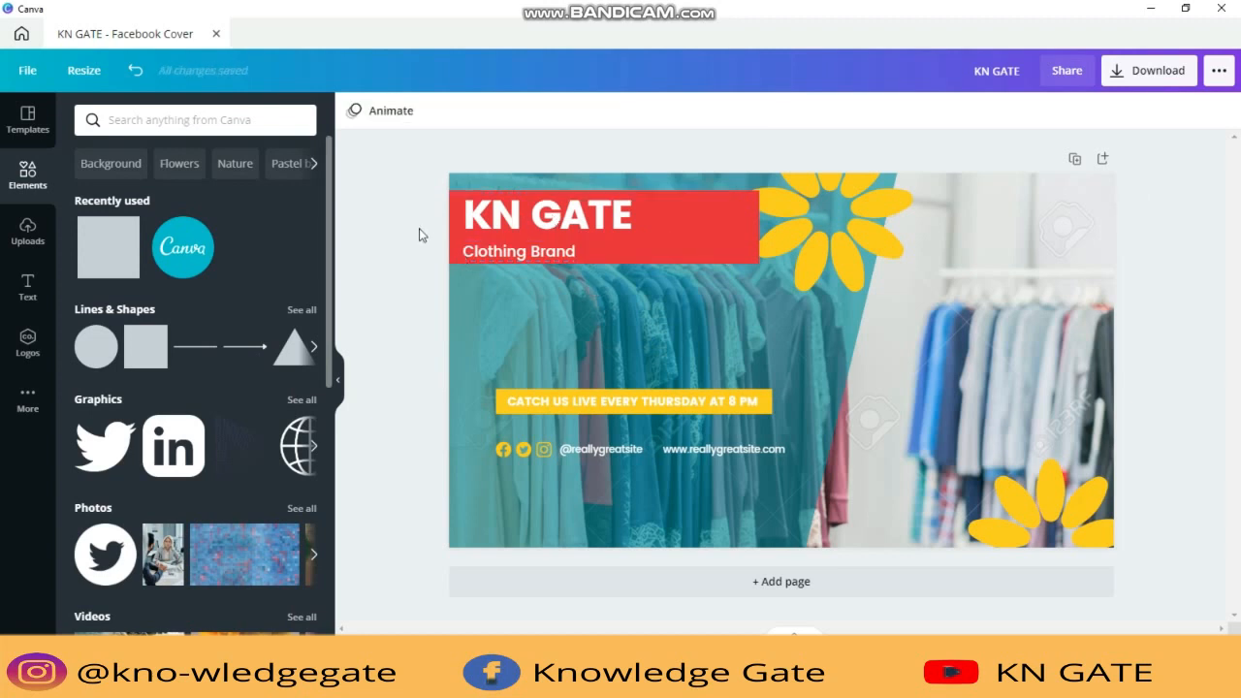